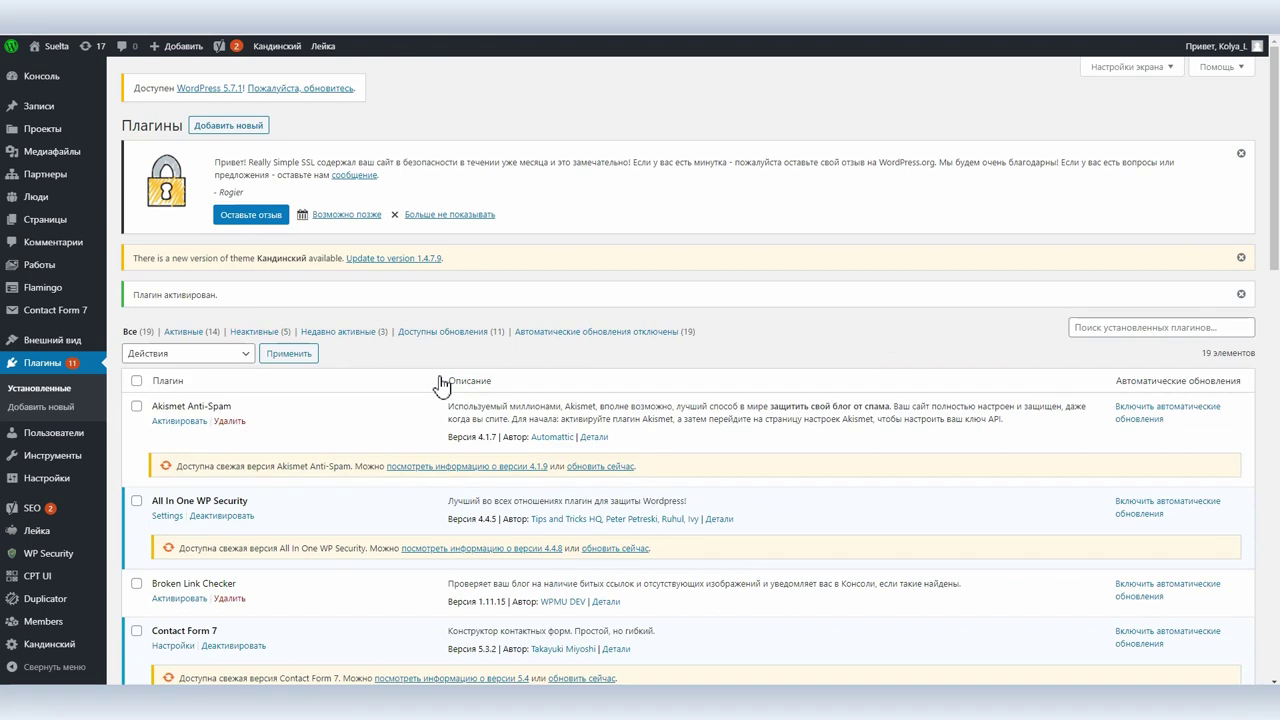
Open the Members plugin's Roles page from the sidebar to list the 10 user roles.
mouse_move(48, 622)
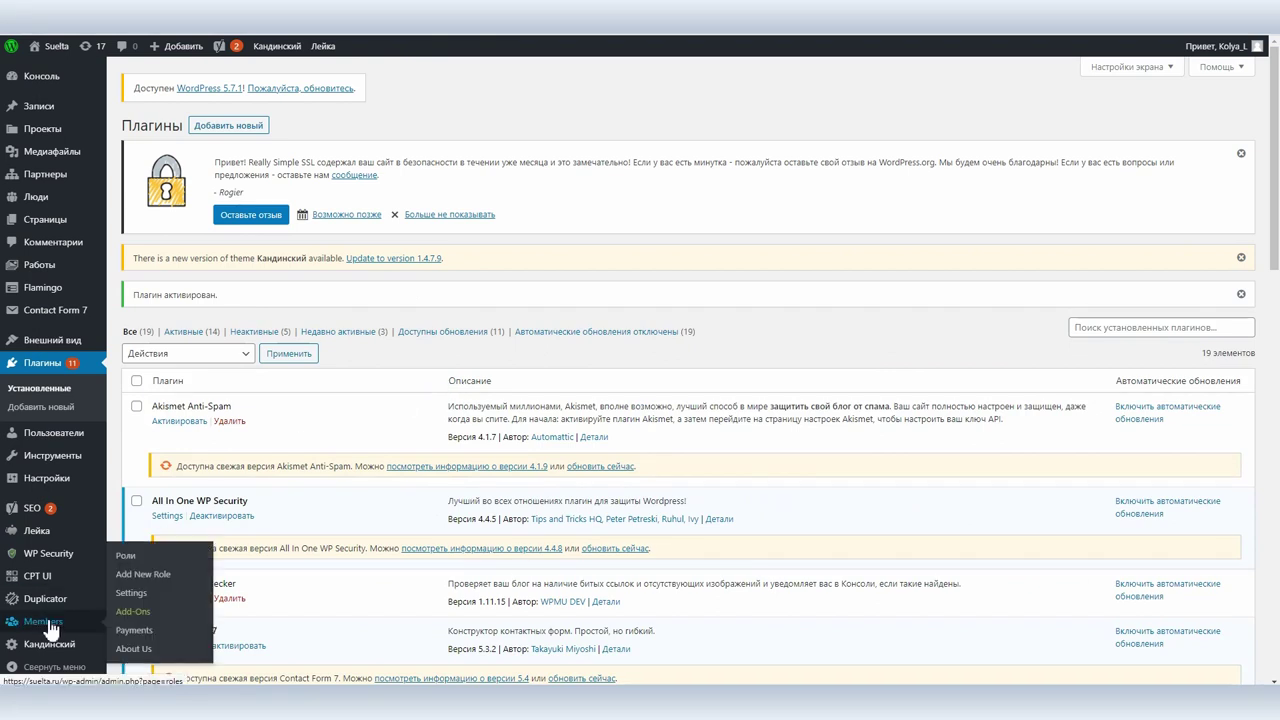
click(126, 556)
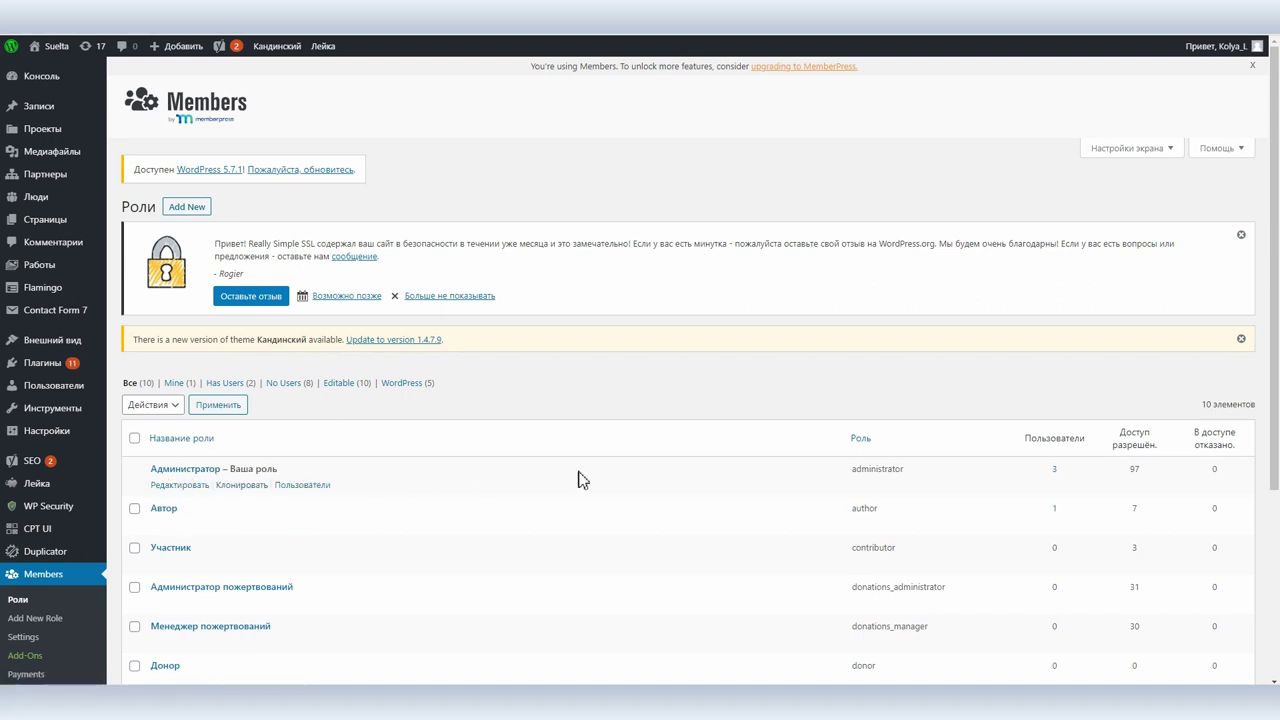
Compare the roles' granted capability counts, such as the administrator's 97, and open the Автор role.
double_click(1136, 470)
scroll(1140, 475, down, 1)
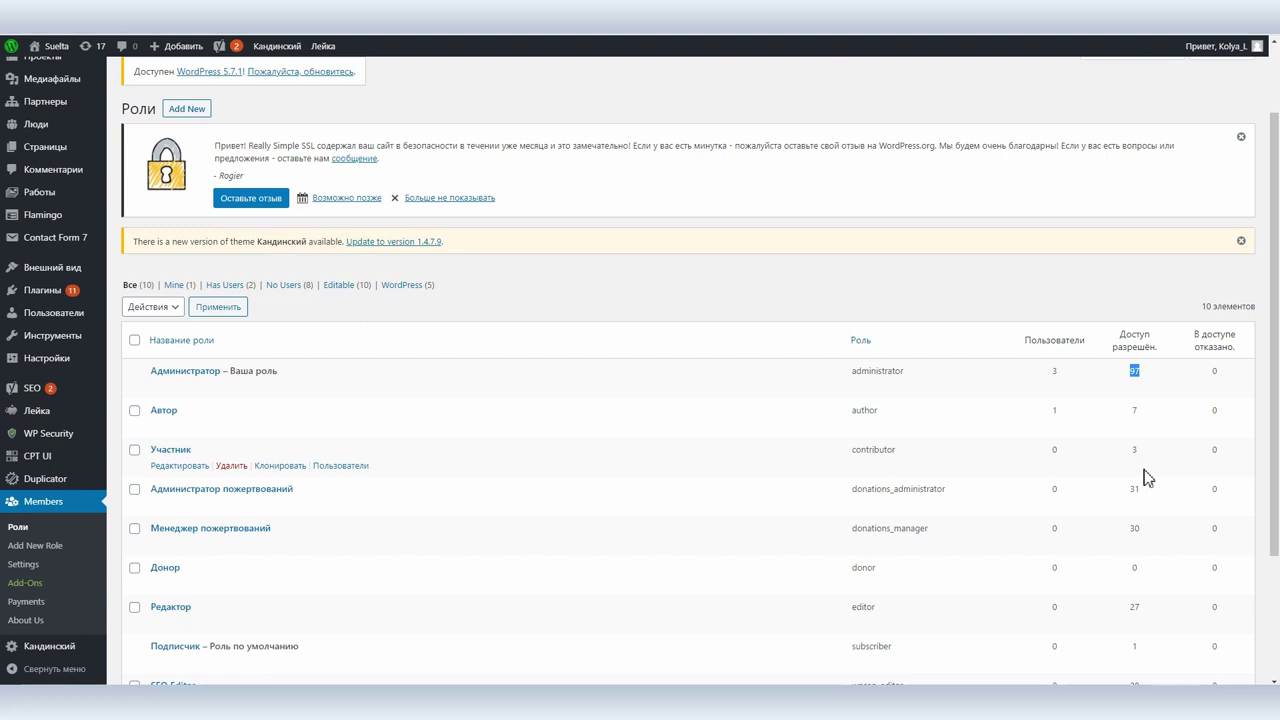
scroll(320, 510, down, 1)
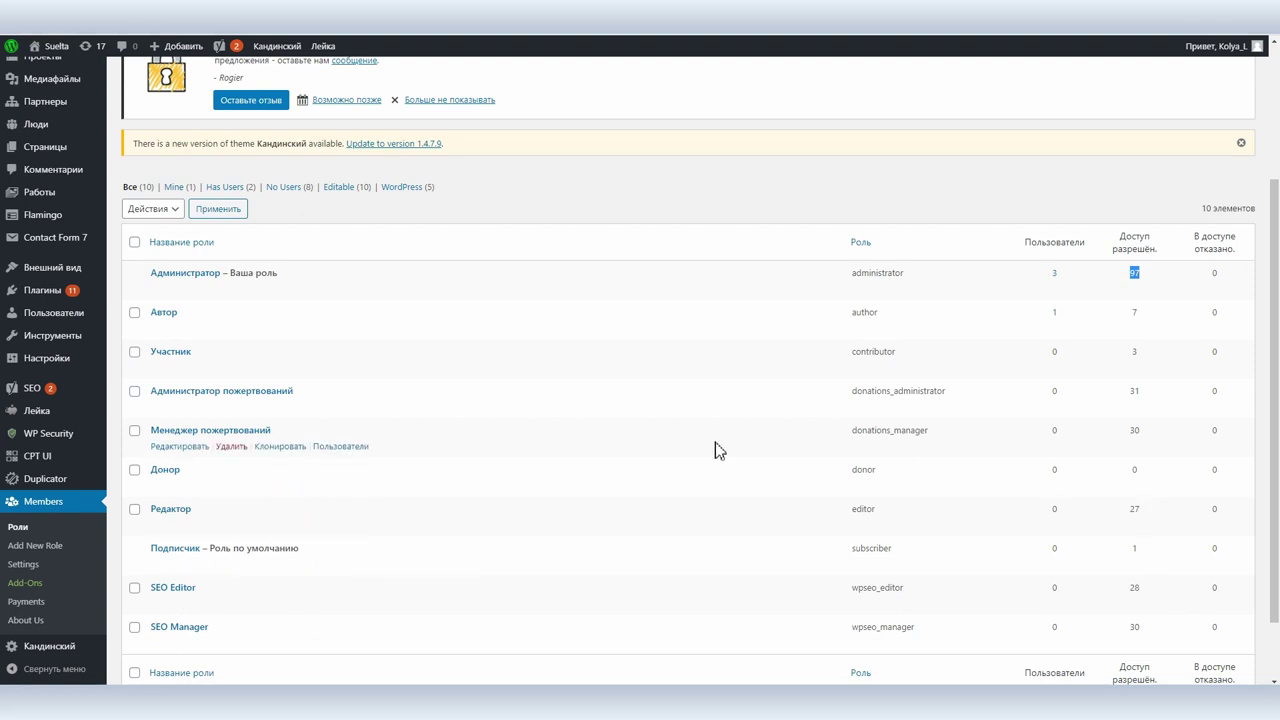
click(168, 314)
Review the Автор role's post, page, media, block, taxonomy, plugin and all capability groups.
scroll(322, 413, down, 1)
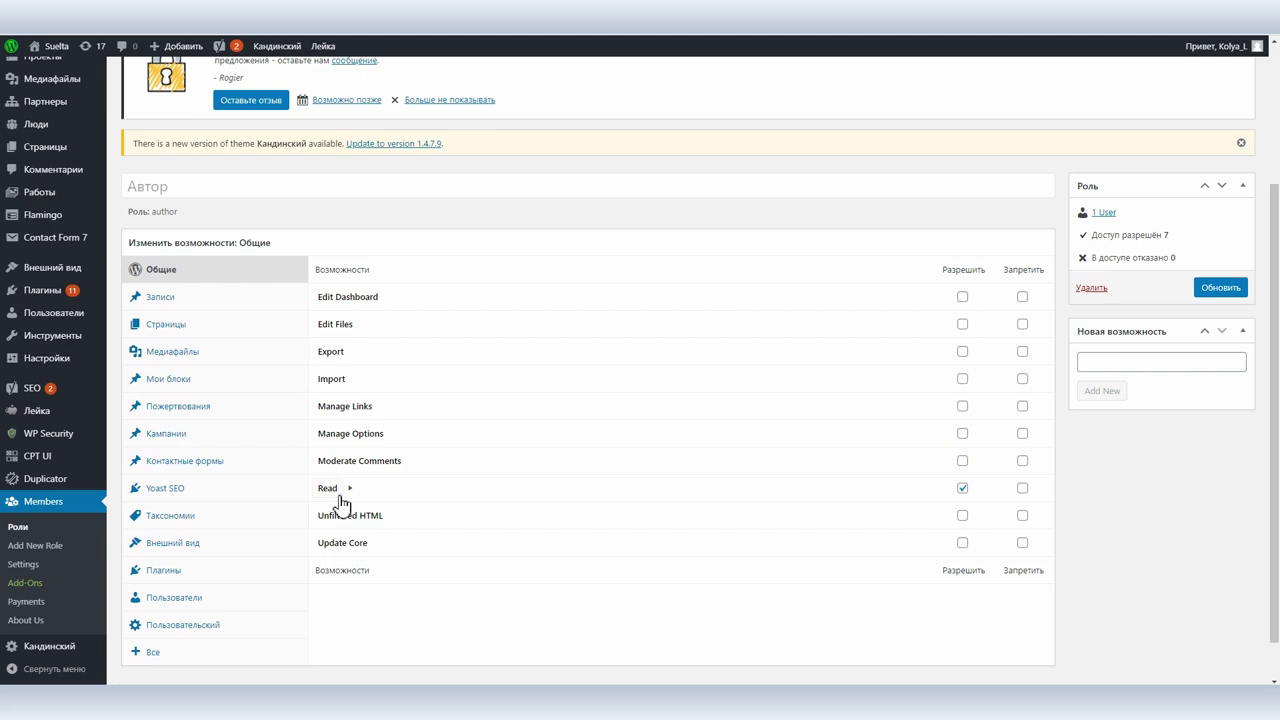
click(160, 297)
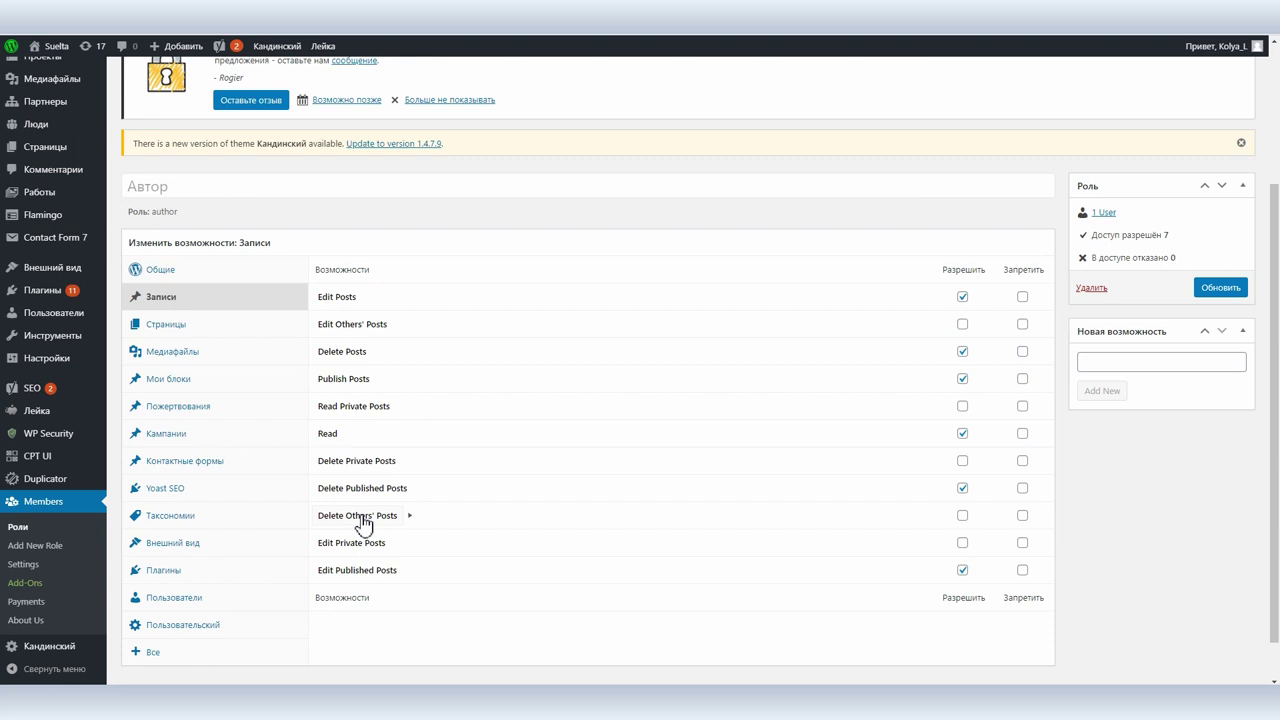
click(166, 325)
click(170, 352)
click(170, 379)
click(179, 515)
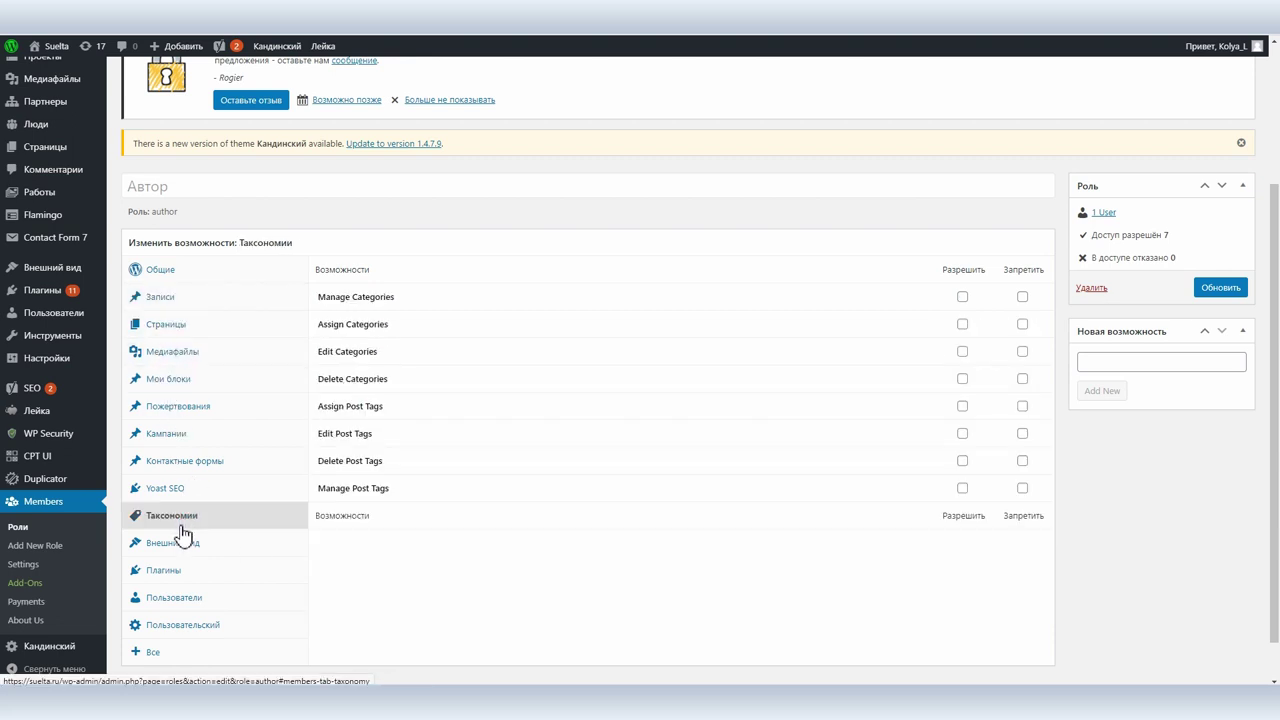
click(175, 572)
click(155, 652)
scroll(494, 477, down, 20)
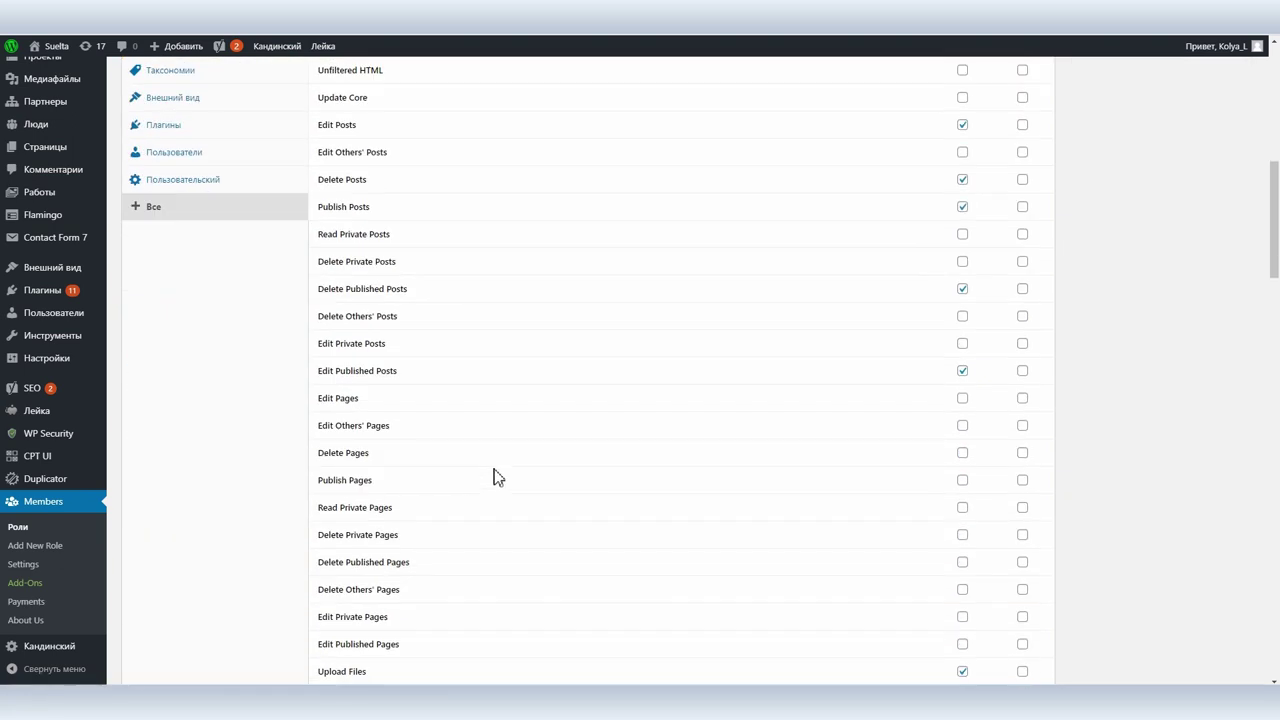
scroll(494, 477, up, 20)
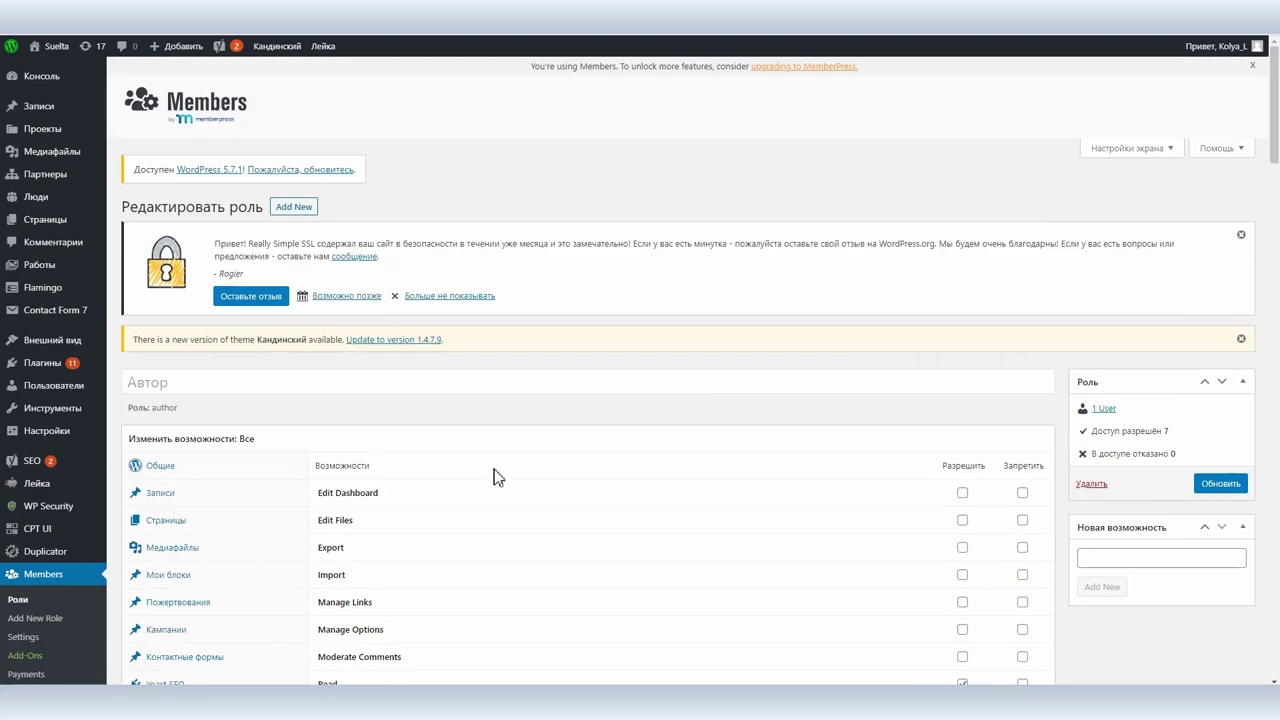
click(19, 600)
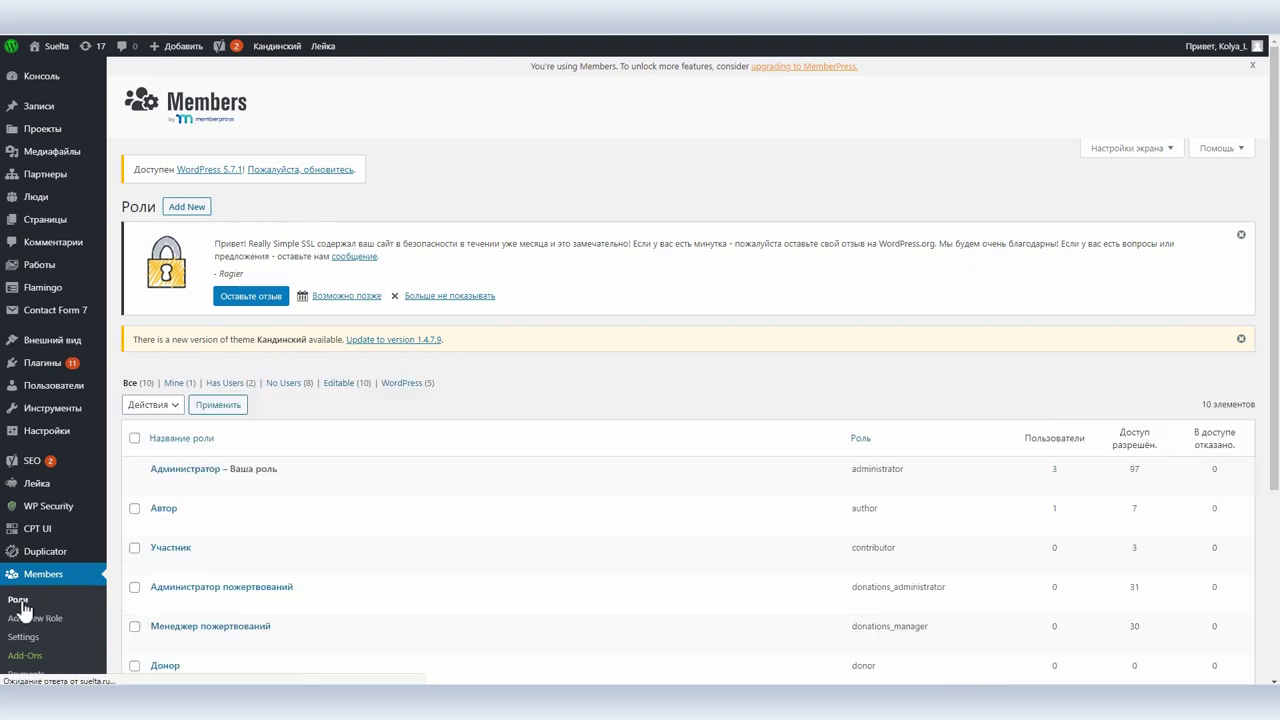
Clone the Автор role as 'Автор Катюша' with the role slug autor_katyusha.
click(282, 526)
drag(209, 382, 181, 382)
key(BackSpace)
text(ату)
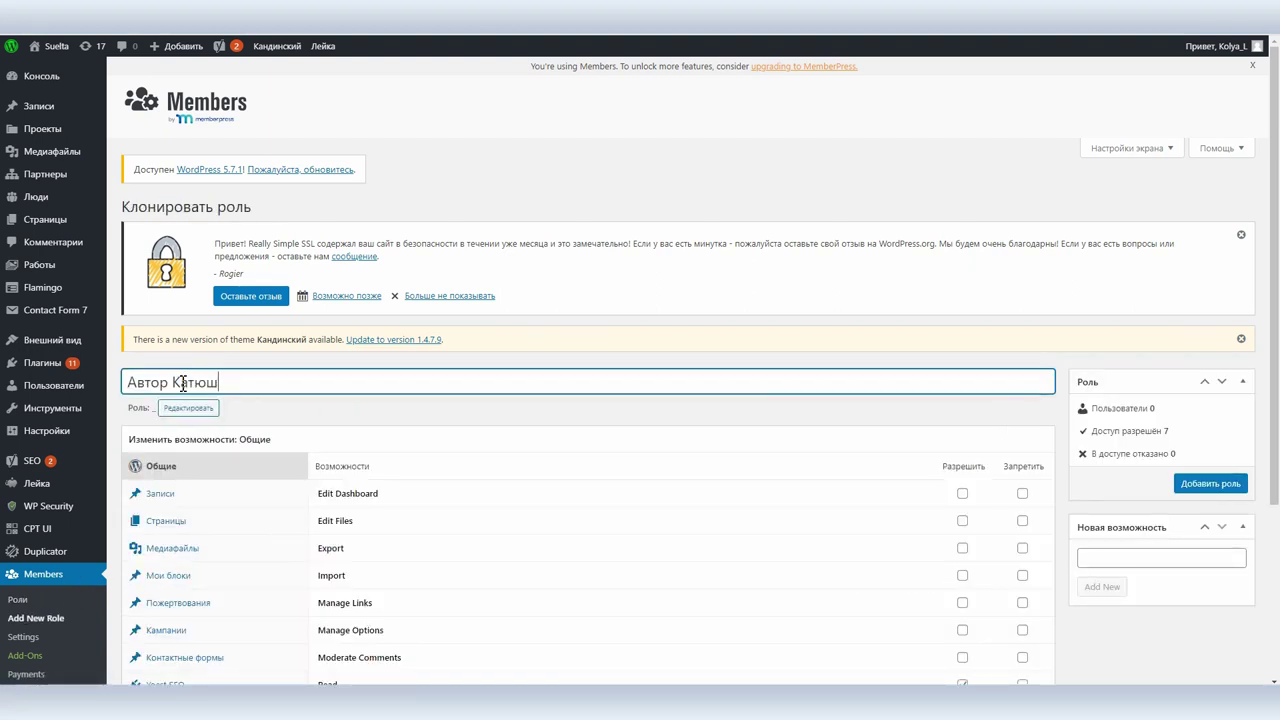
click(192, 407)
text(фг)
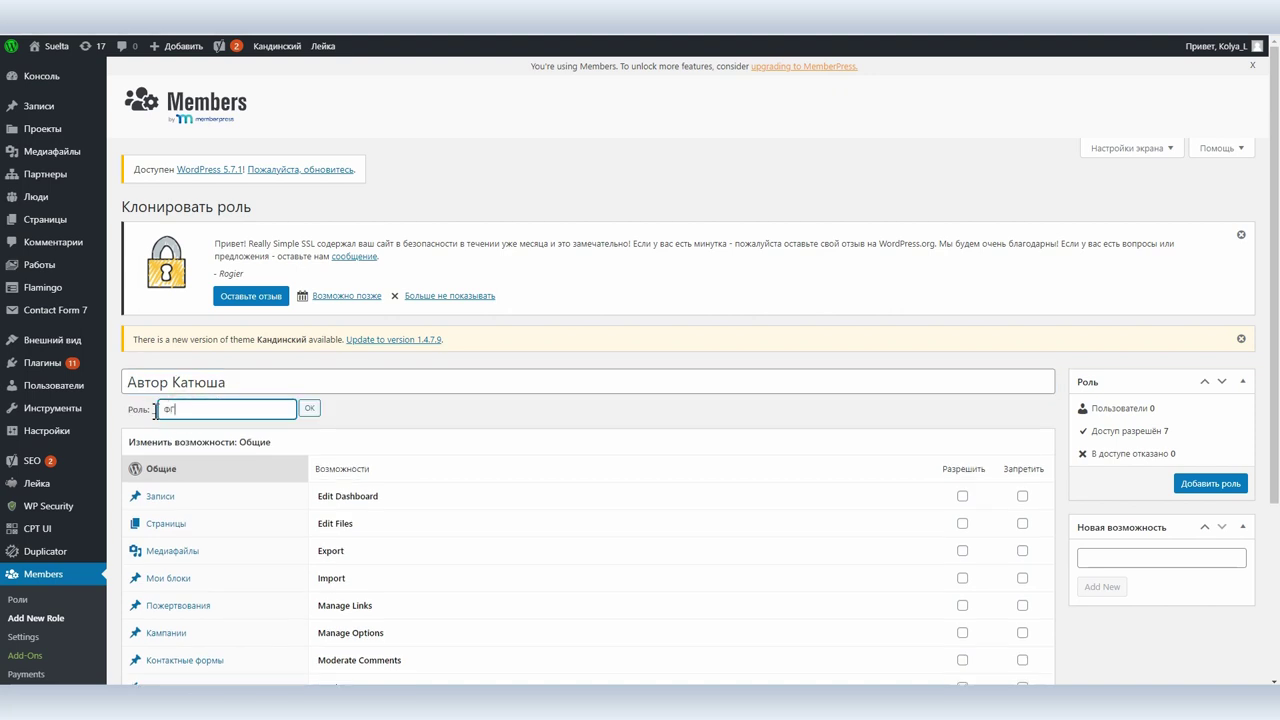
text(Autor_Katyusha)
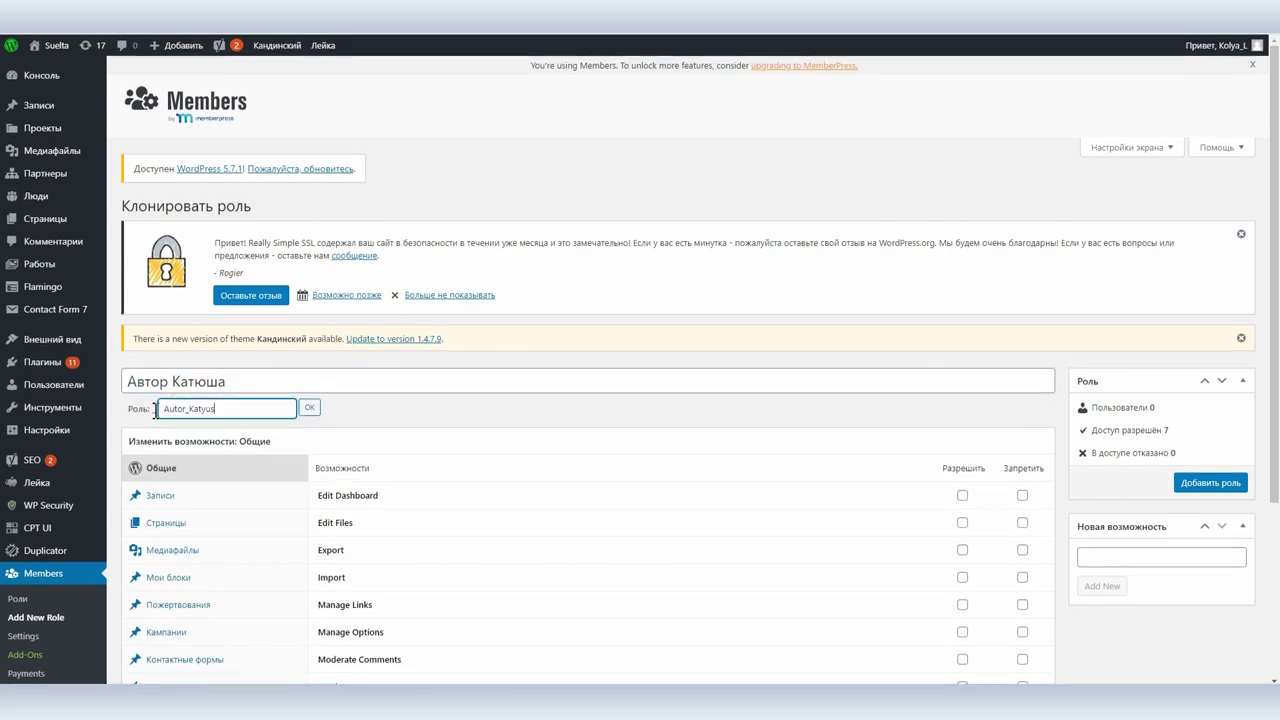
click(309, 407)
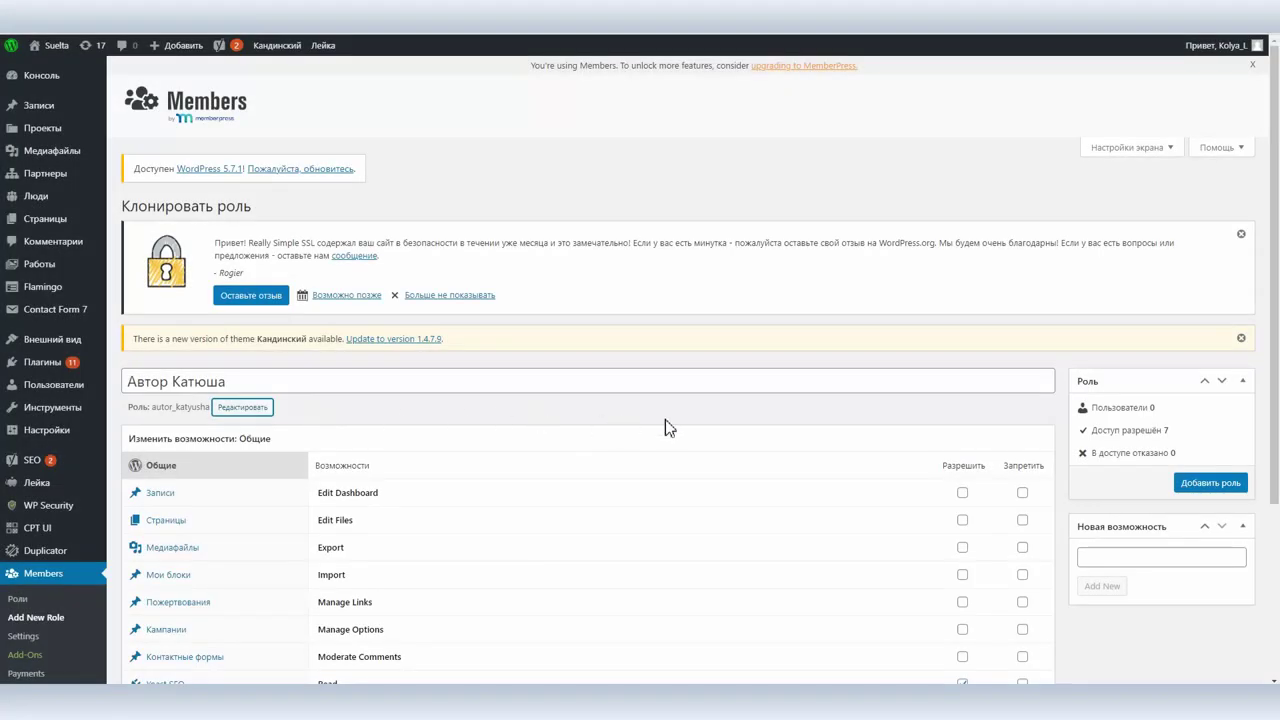
Grant Edit Others' Posts plus assign, edit, delete and manage Post Tags, then add the role.
scroll(700, 428, down, 1)
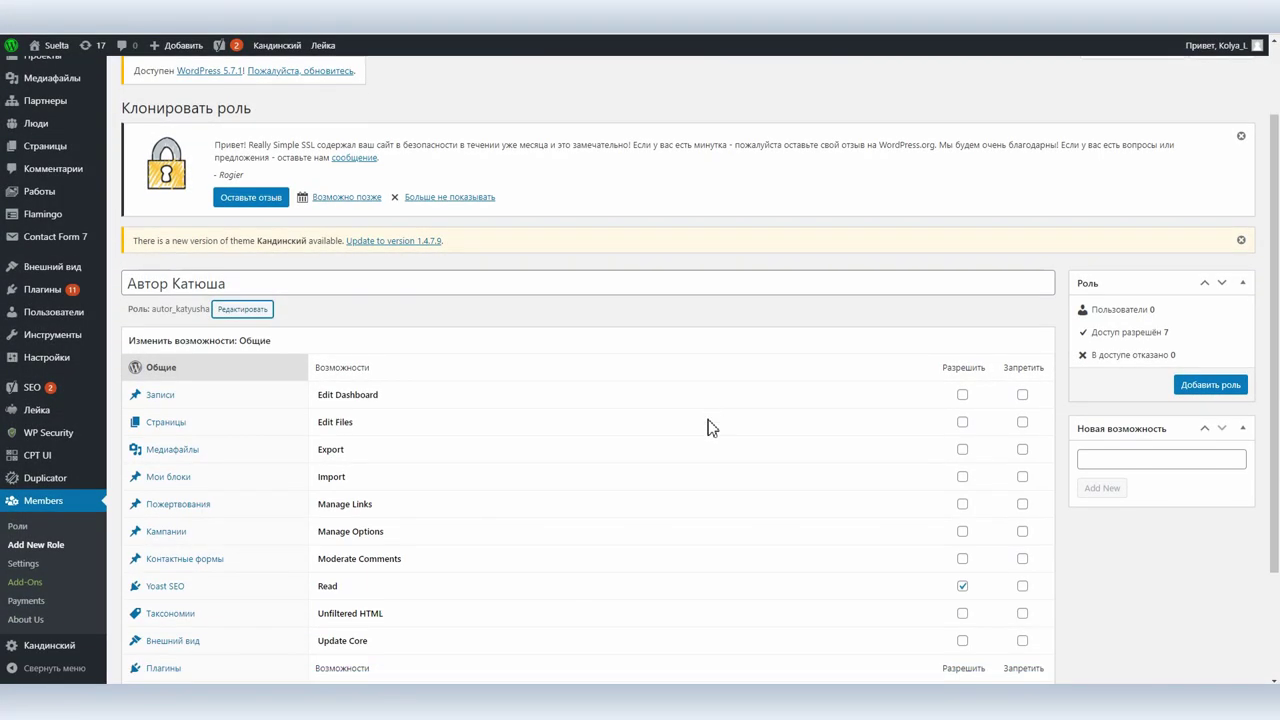
click(220, 397)
click(962, 423)
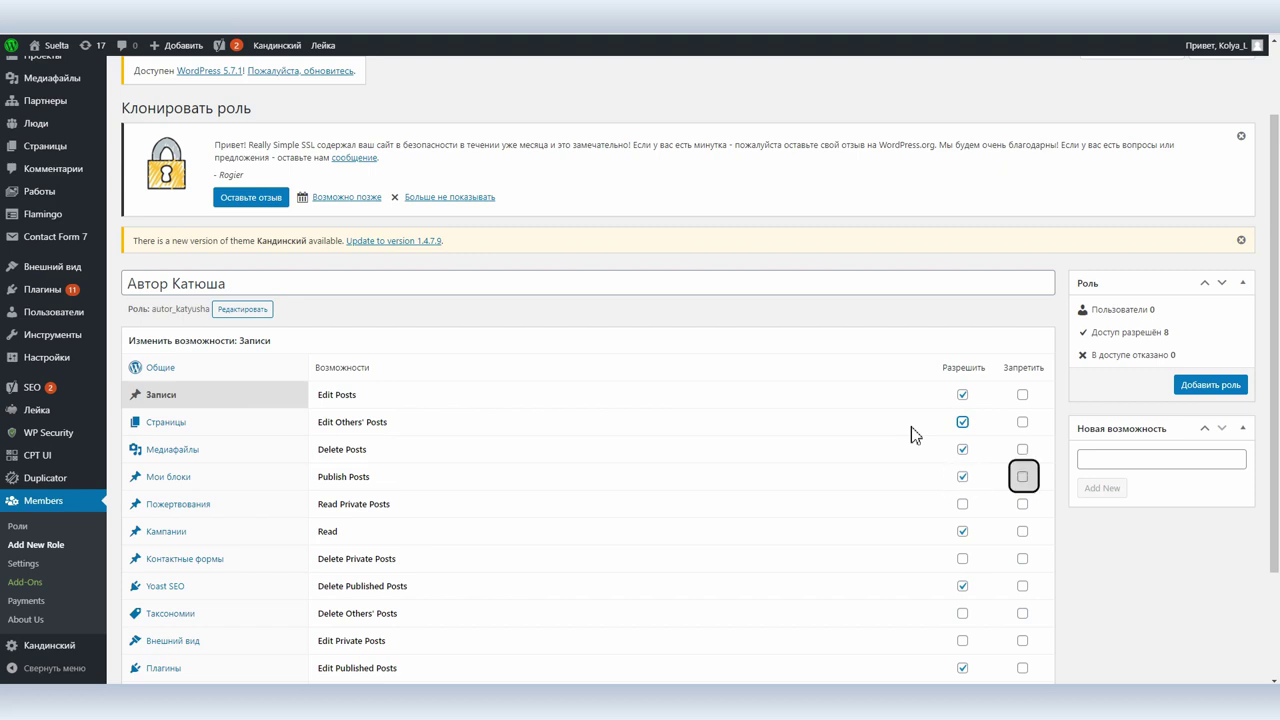
scroll(494, 443, down, 1)
click(172, 515)
click(962, 405)
click(962, 433)
click(962, 460)
click(962, 488)
click(1206, 290)
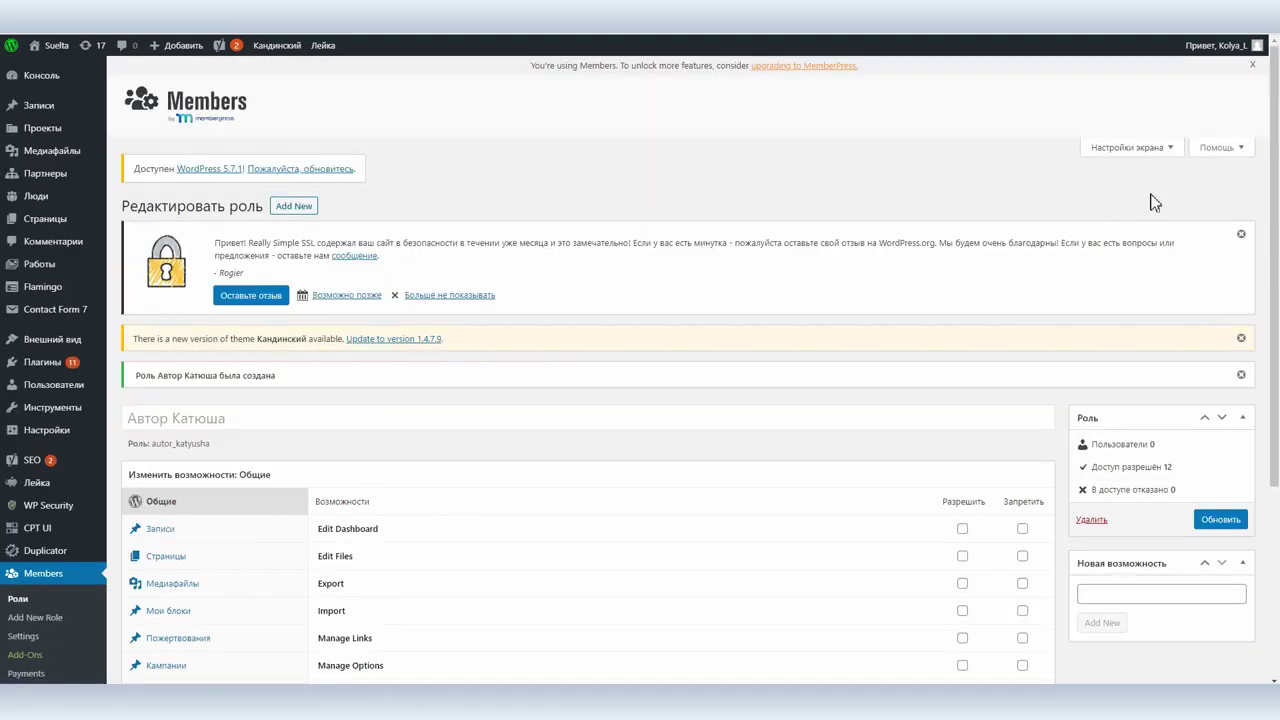
click(18, 600)
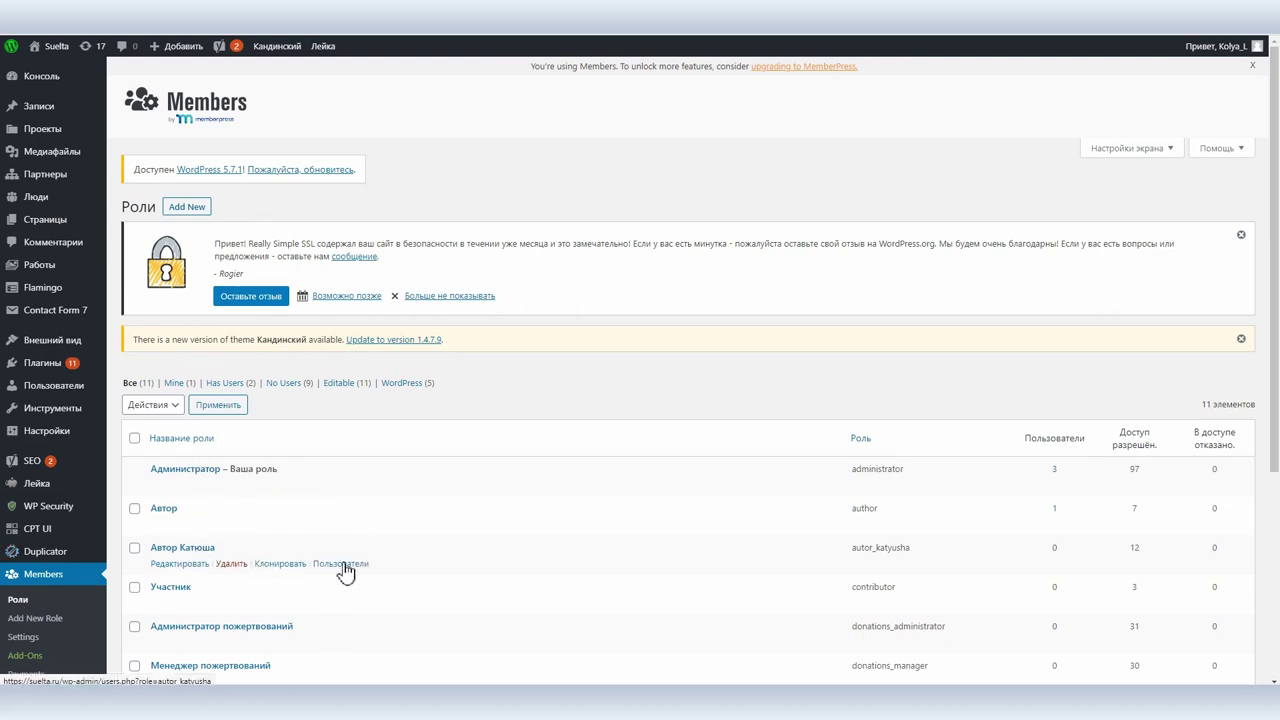
Start a new user from the Автор Катюша users list, filling in the username and e-mail.
click(341, 565)
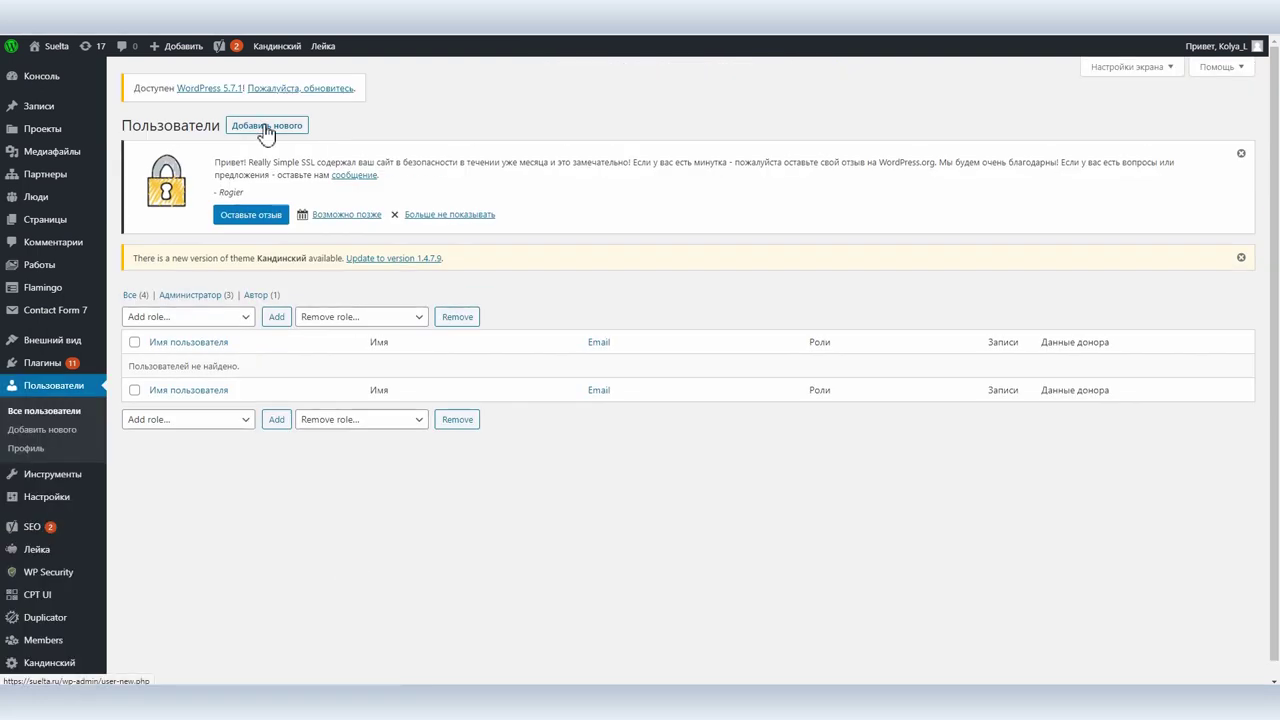
click(266, 130)
click(295, 326)
click(300, 390)
click(307, 373)
Set a weak password, skip the notification e-mail, assign Автор Катюша and save the user.
click(300, 603)
key(ctrl+v)
scroll(325, 606, down, 1)
click(323, 606)
click(305, 570)
scroll(300, 590, down, 1)
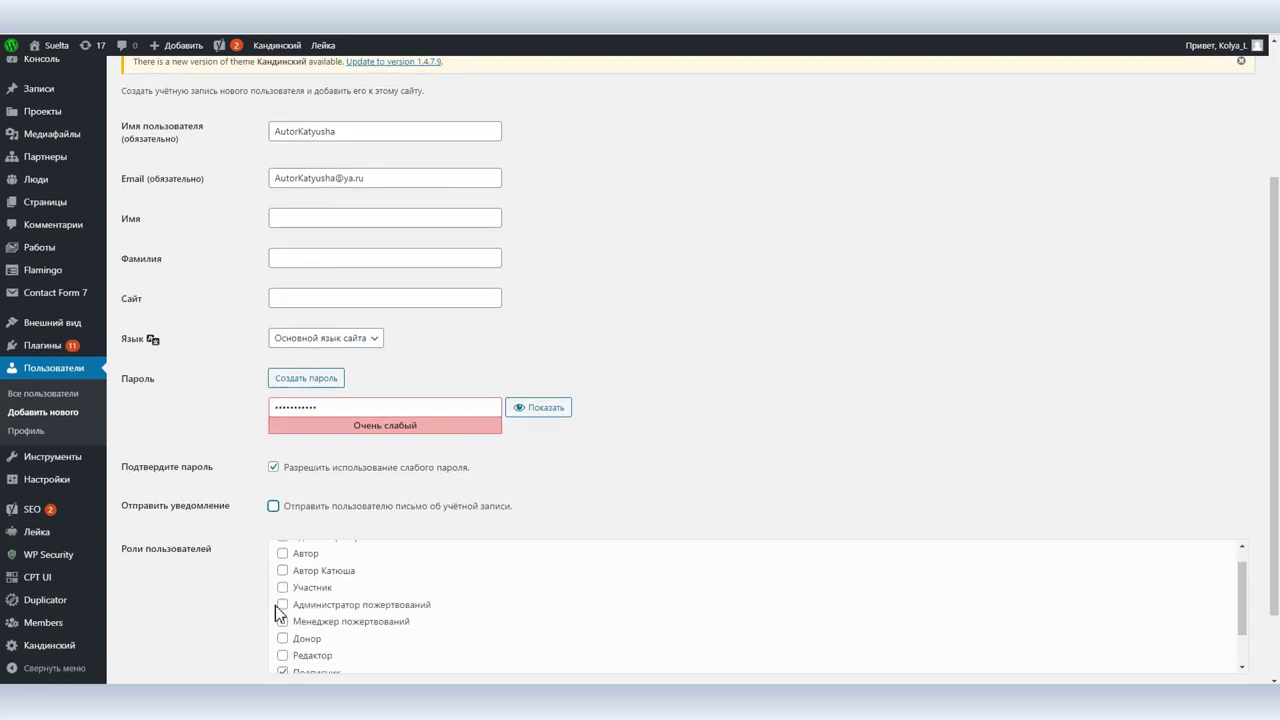
click(283, 572)
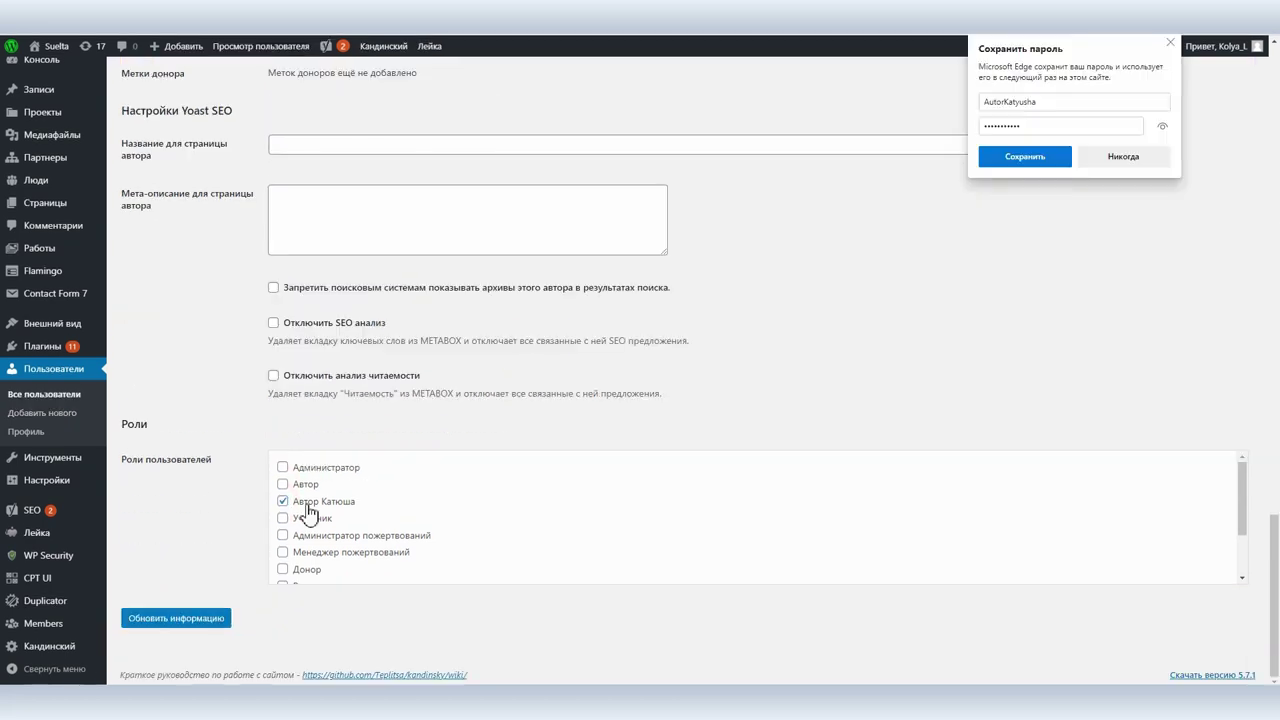
click(283, 537)
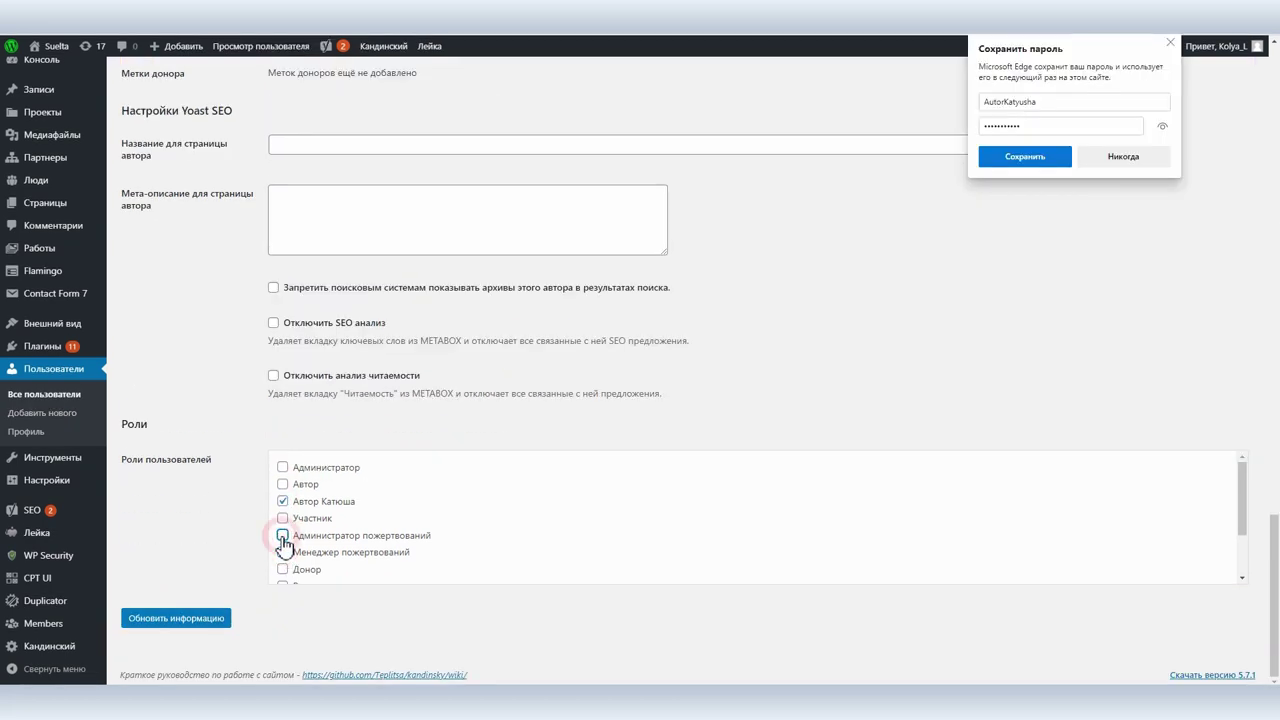
click(205, 619)
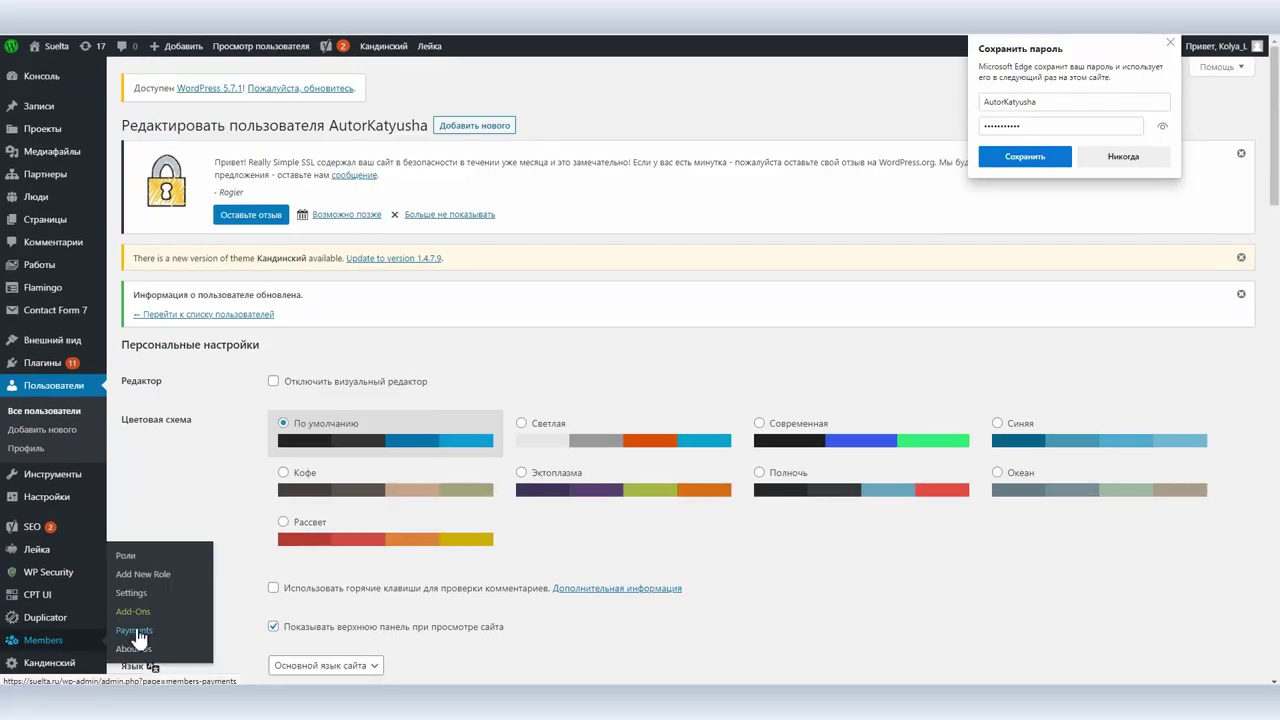
Save the Members Admin Access settings with all roles, including Автор Катюша, allowed.
click(126, 559)
scroll(349, 463, down, 2)
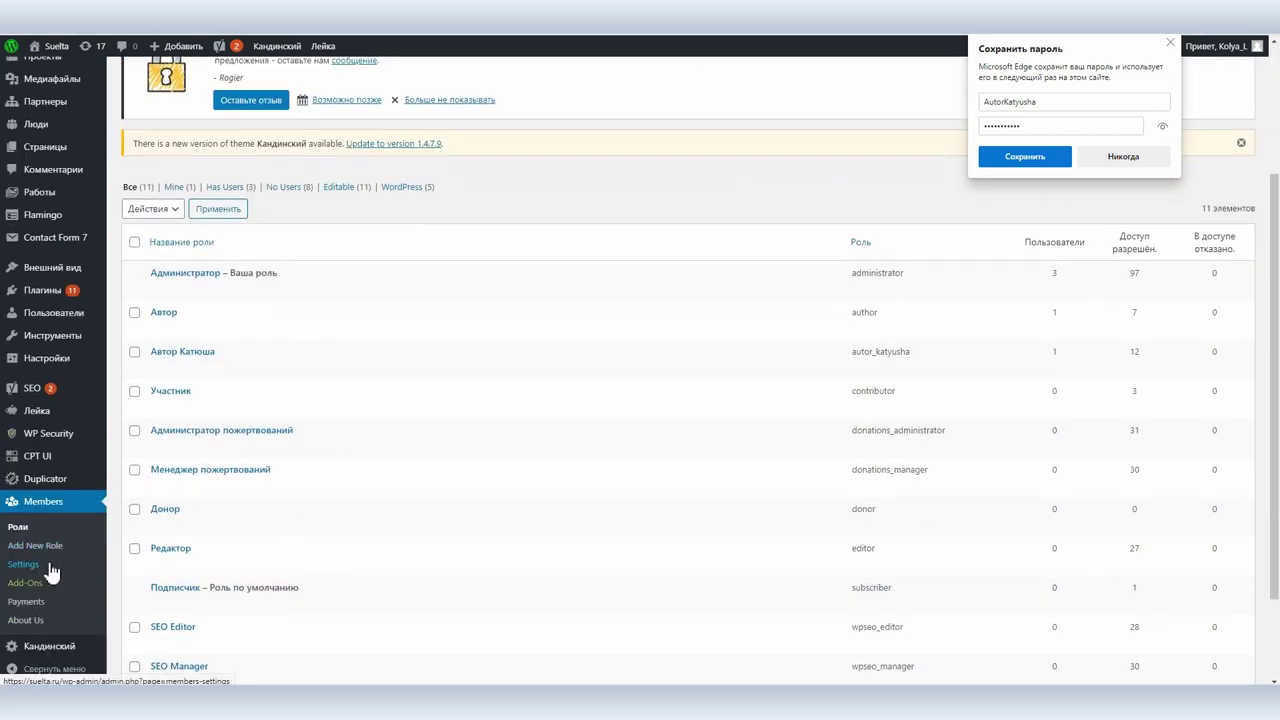
click(30, 565)
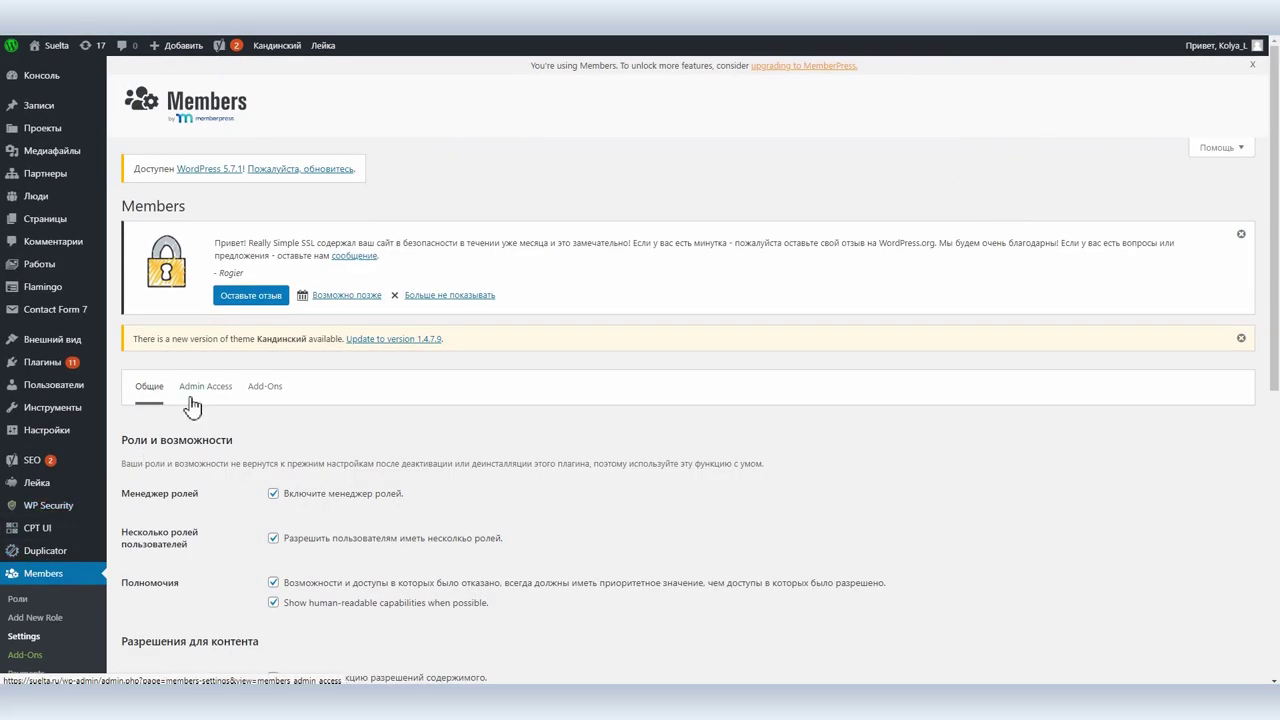
click(197, 393)
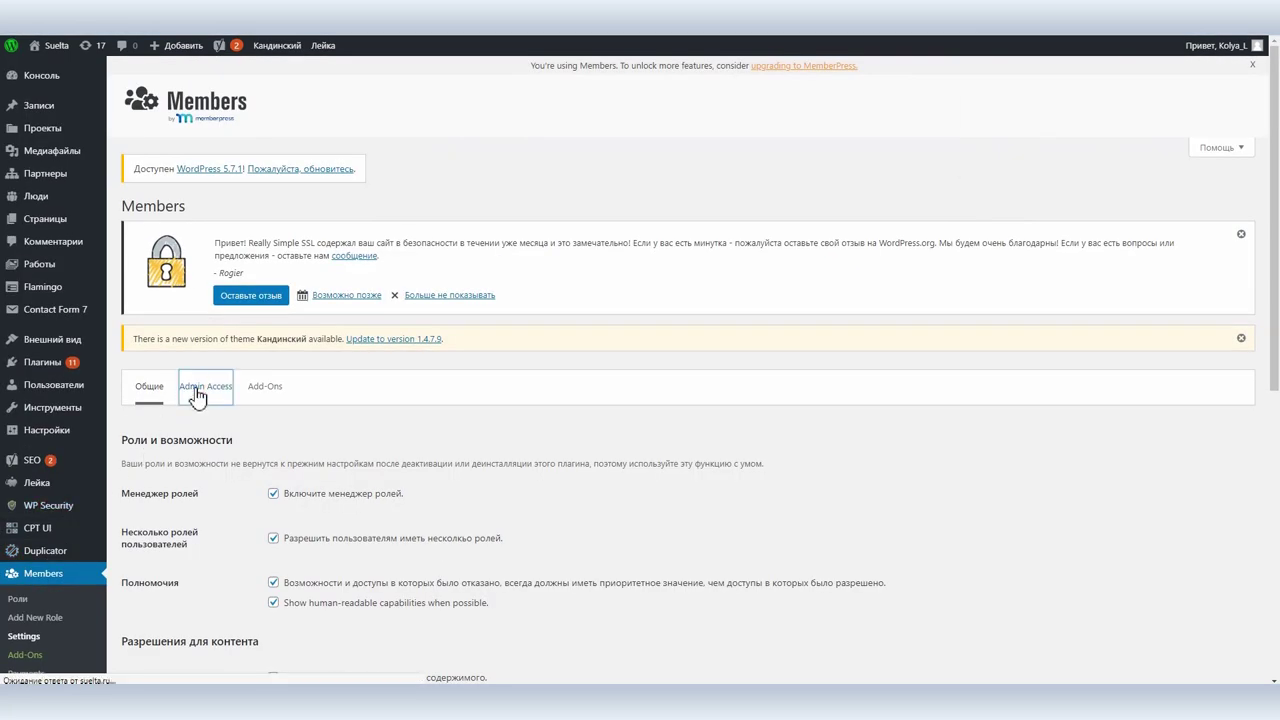
scroll(300, 480, down, 2)
scroll(316, 482, down, 3)
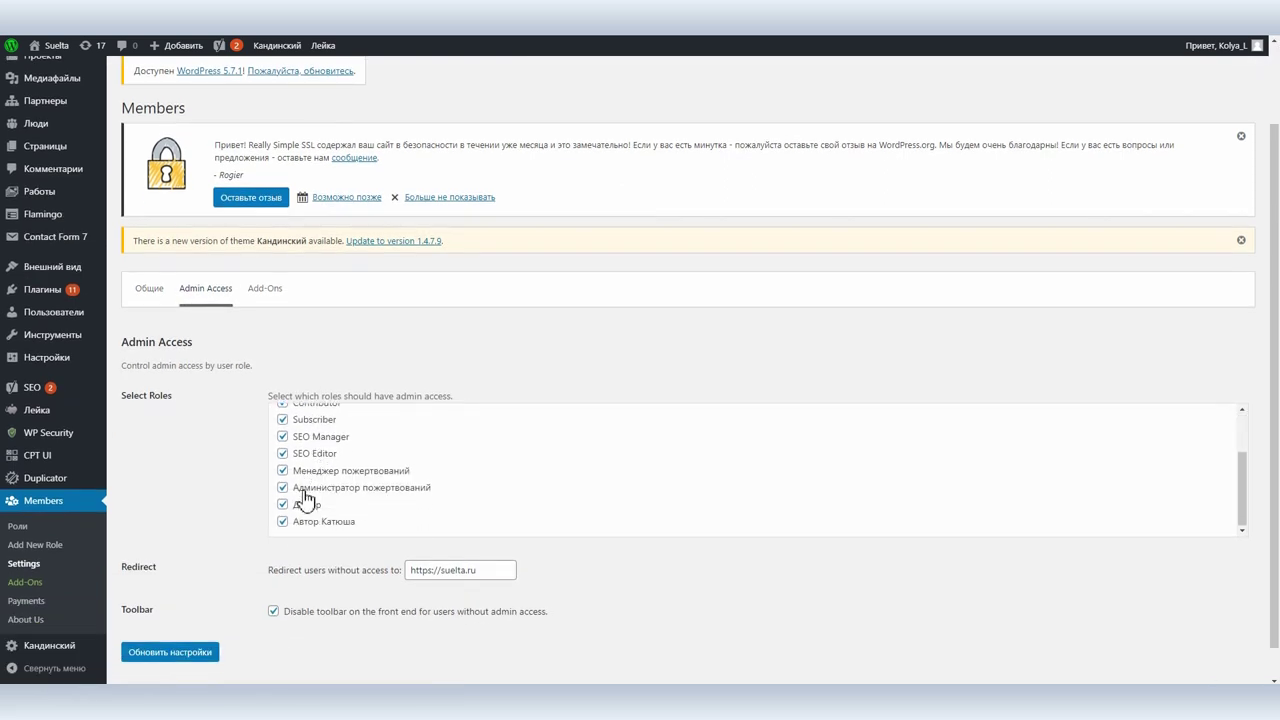
click(172, 653)
In the general Members settings, allow multiple user roles and toggle the private site restriction.
click(36, 645)
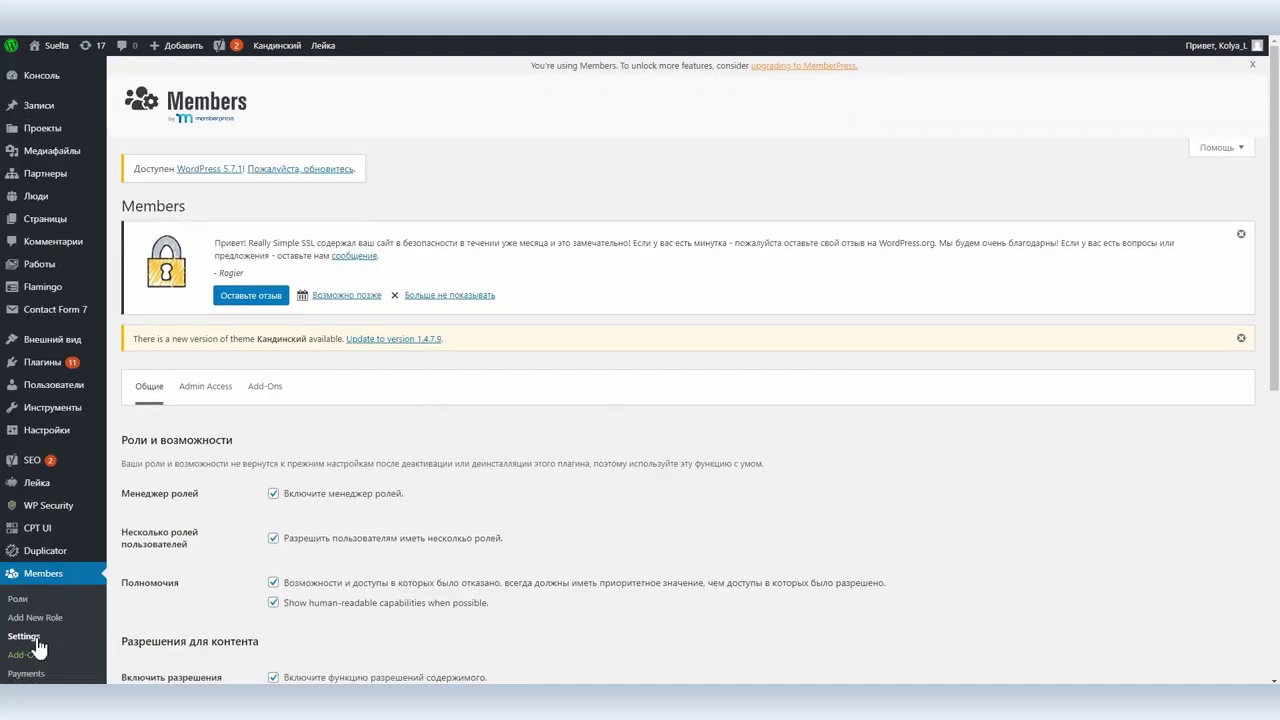
click(273, 539)
scroll(276, 549, down, 2)
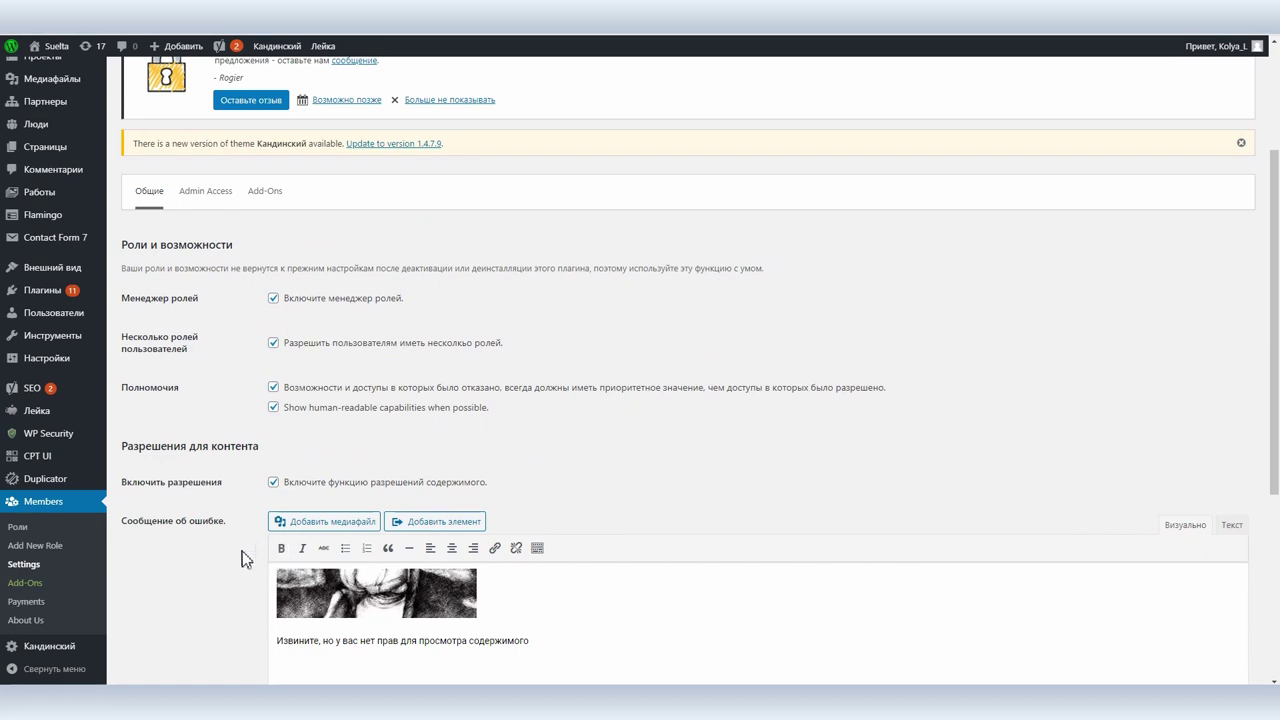
scroll(235, 563, down, 2)
scroll(234, 559, down, 2)
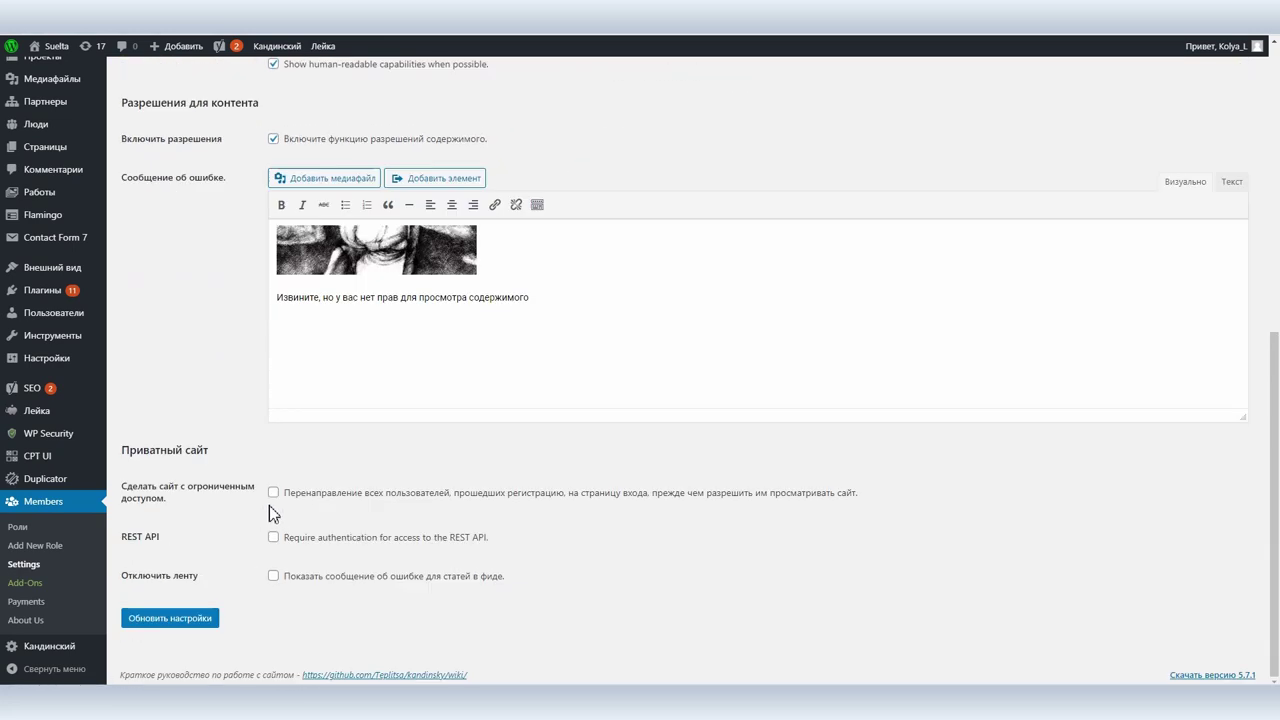
click(273, 492)
Save the general Members settings and load the site login page in the InPrivate window.
click(183, 621)
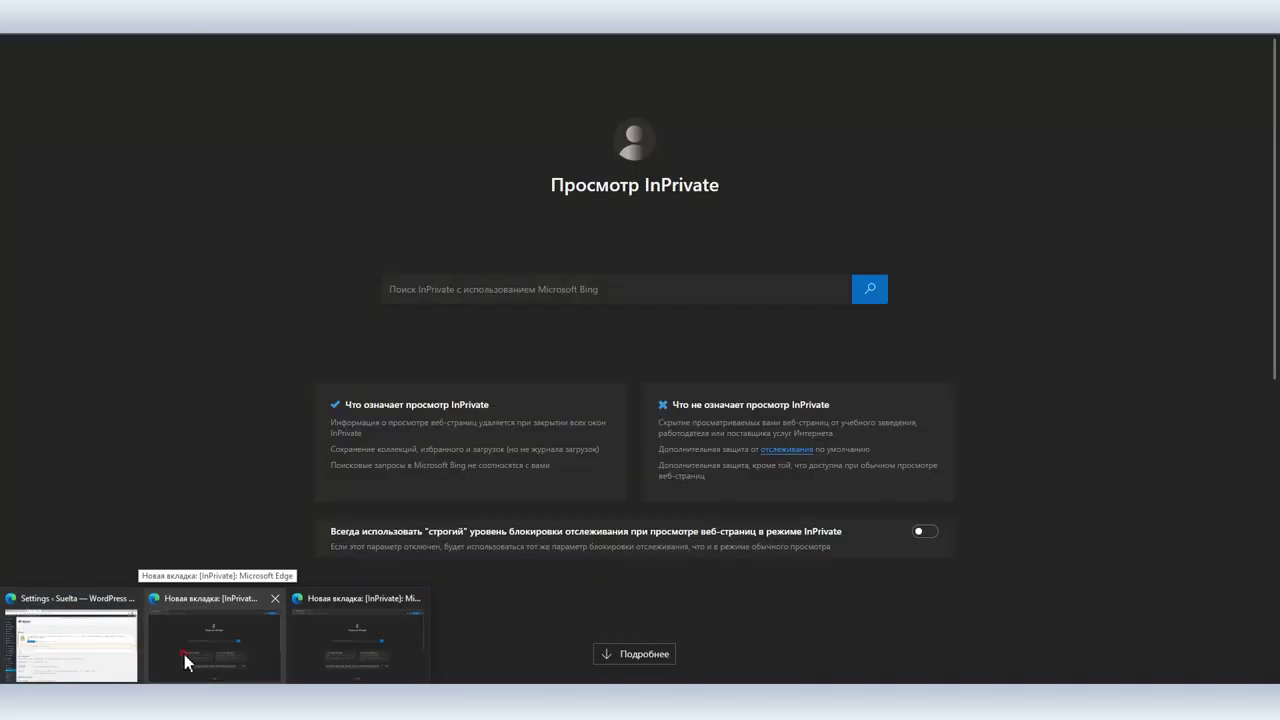
click(184, 660)
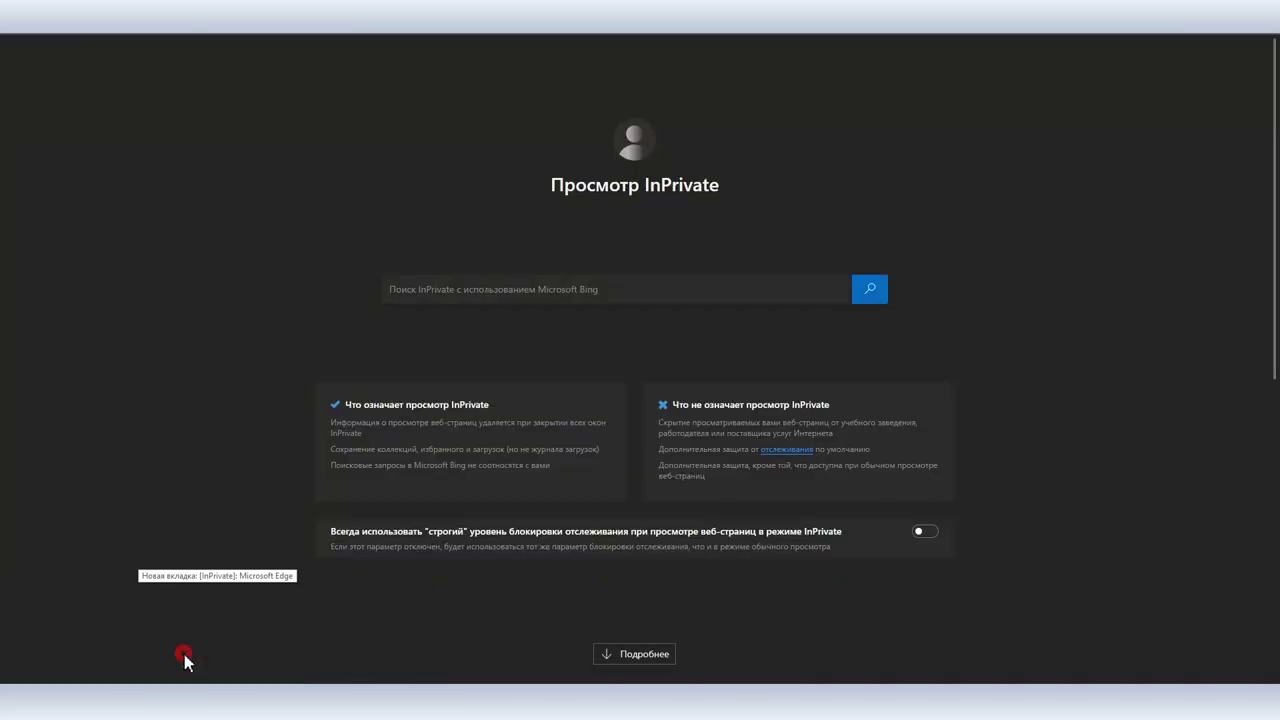
key(Return)
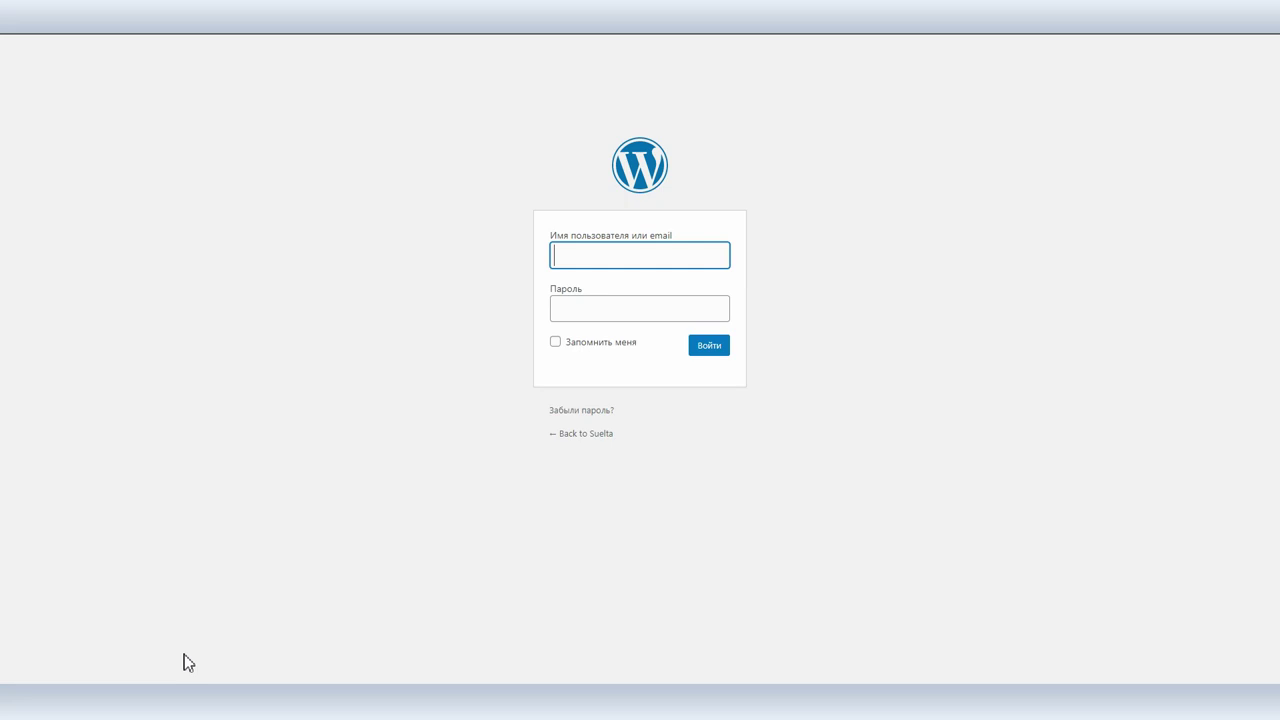
Sign in as the new Автор Катюша user with its password and open the Posts list.
click(567, 255)
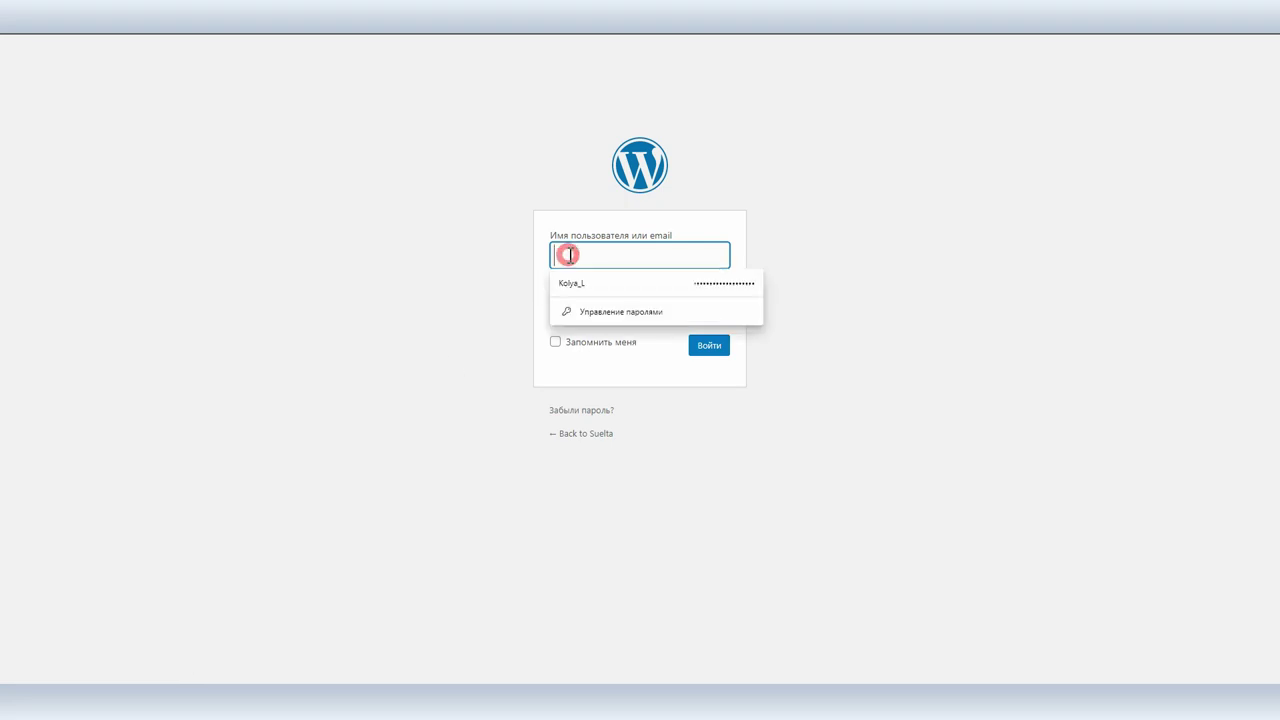
text(user)
click(566, 303)
text(*******)
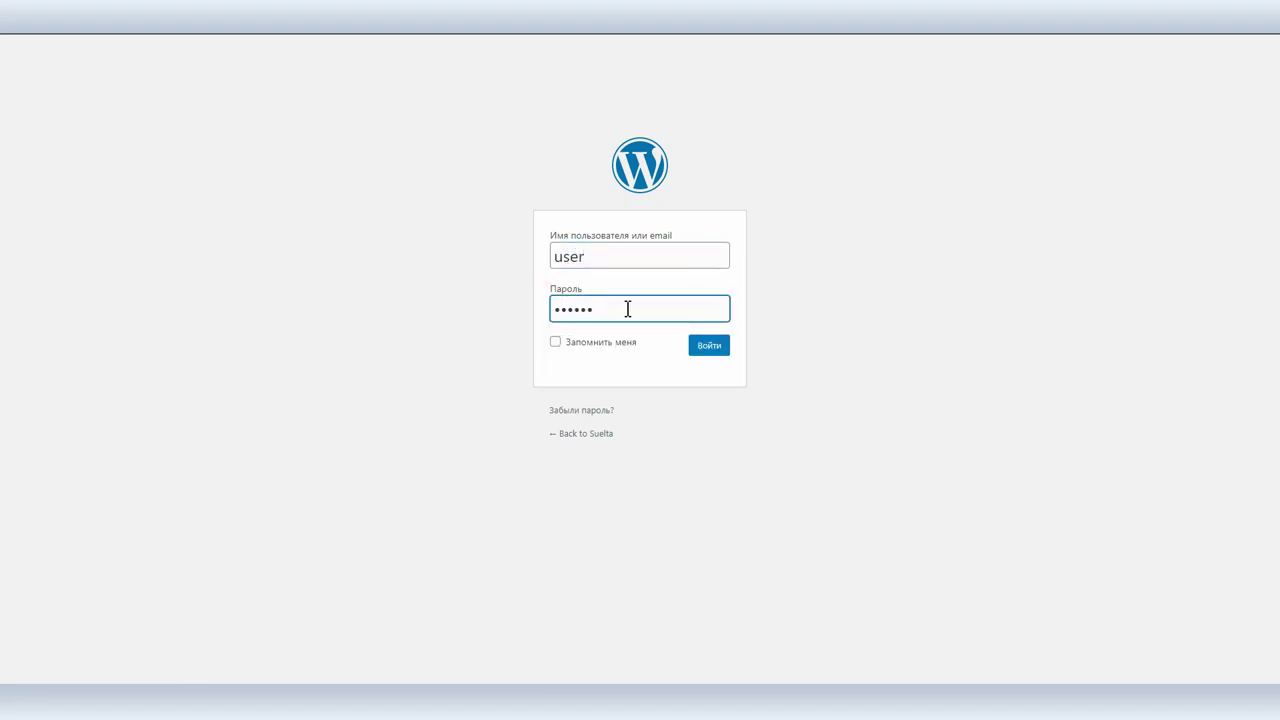
click(708, 346)
click(13, 118)
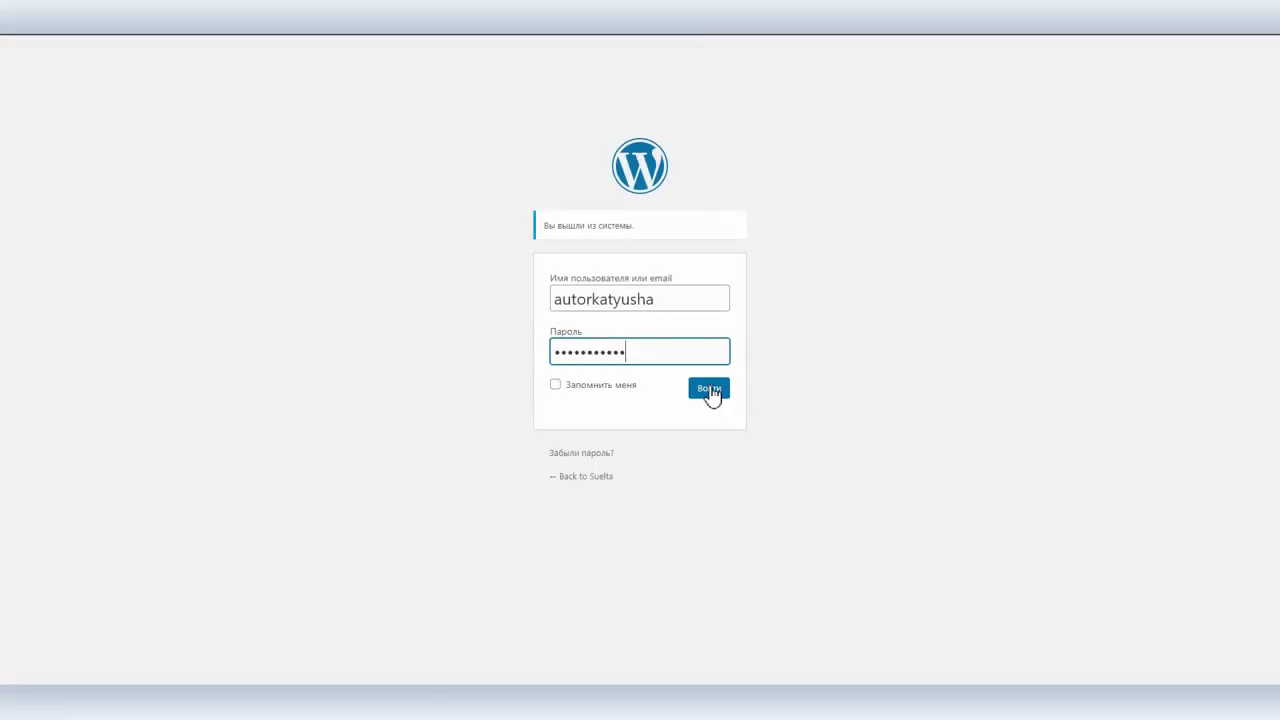
click(709, 389)
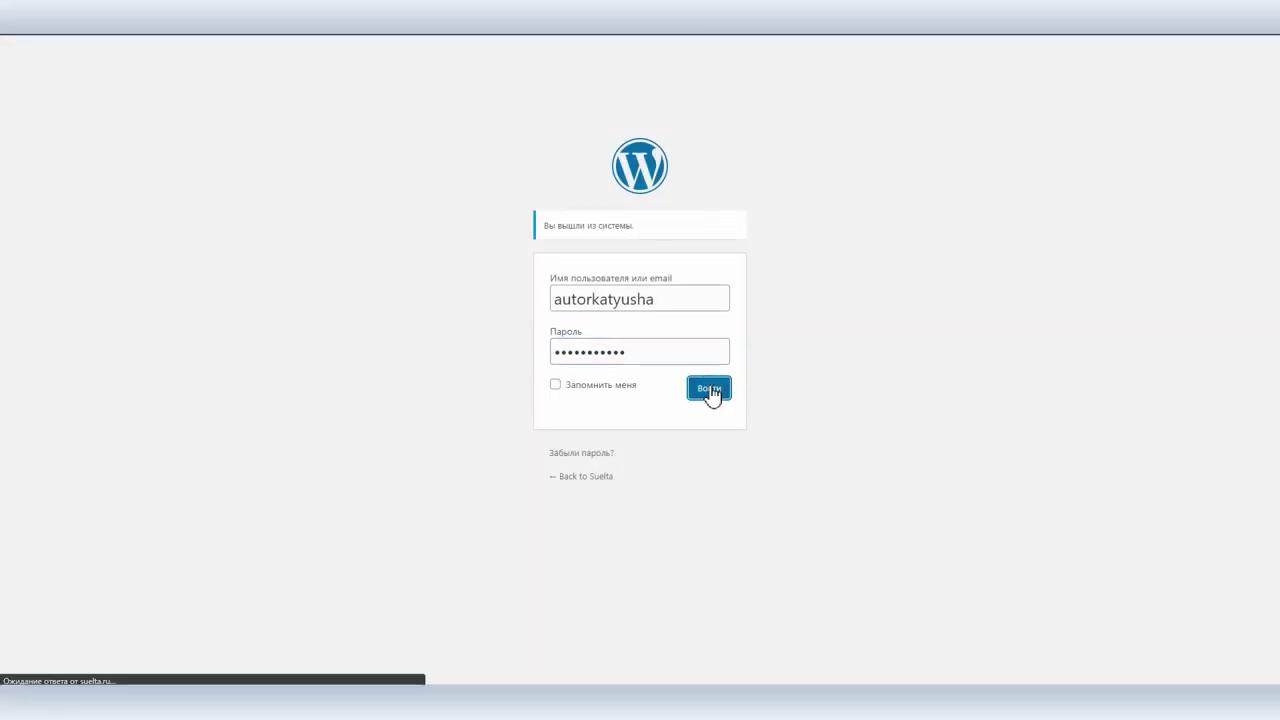
click(42, 104)
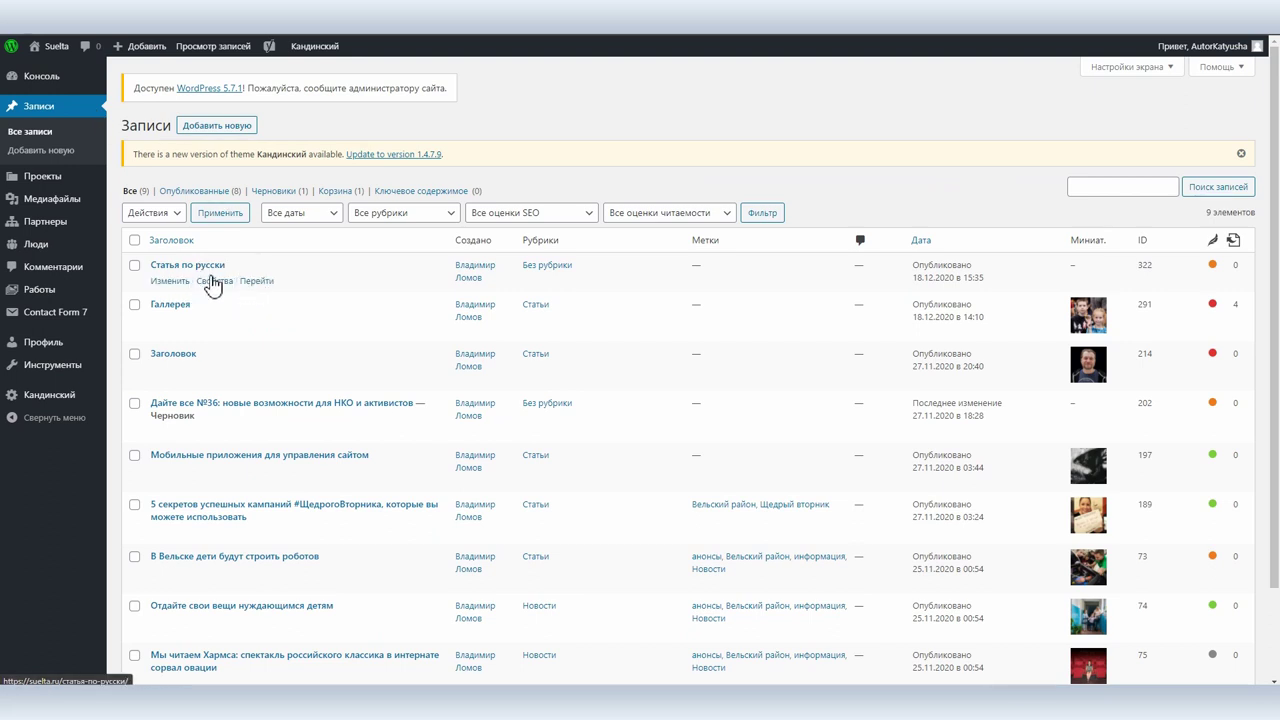
As the new author, open 'Статья по русски' for editing, then save the admin's Members settings.
click(170, 281)
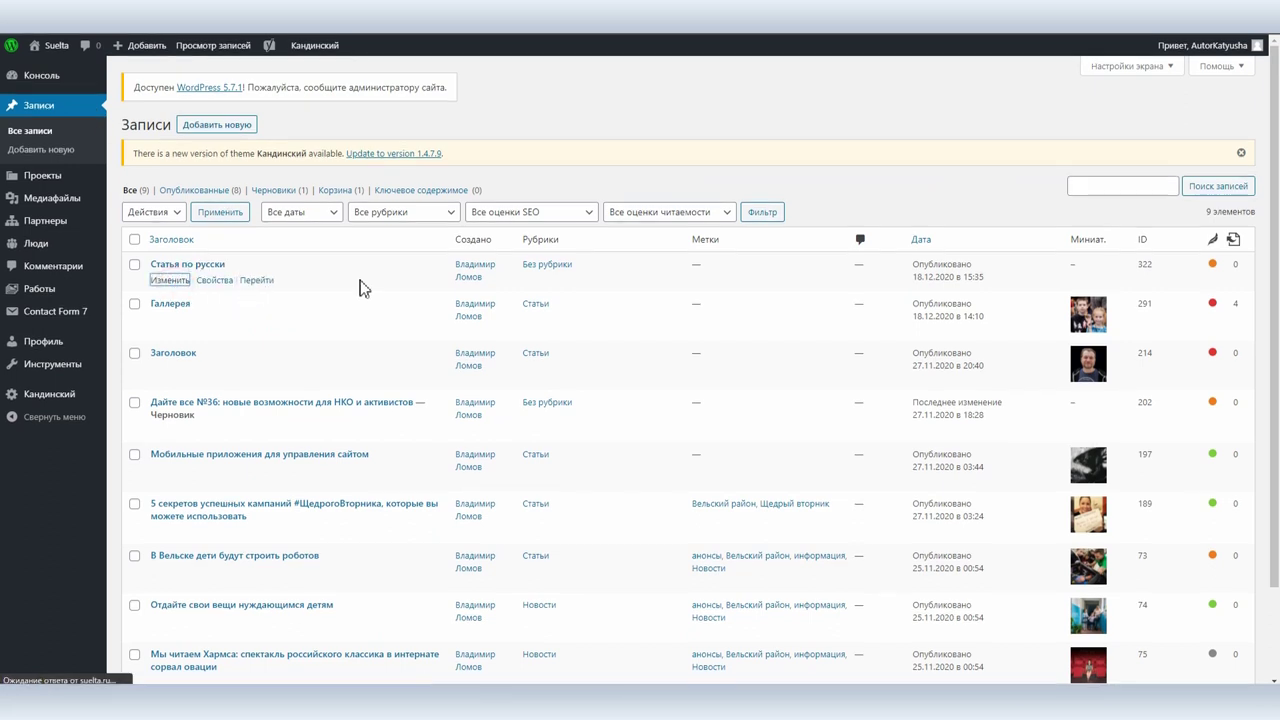
click(727, 196)
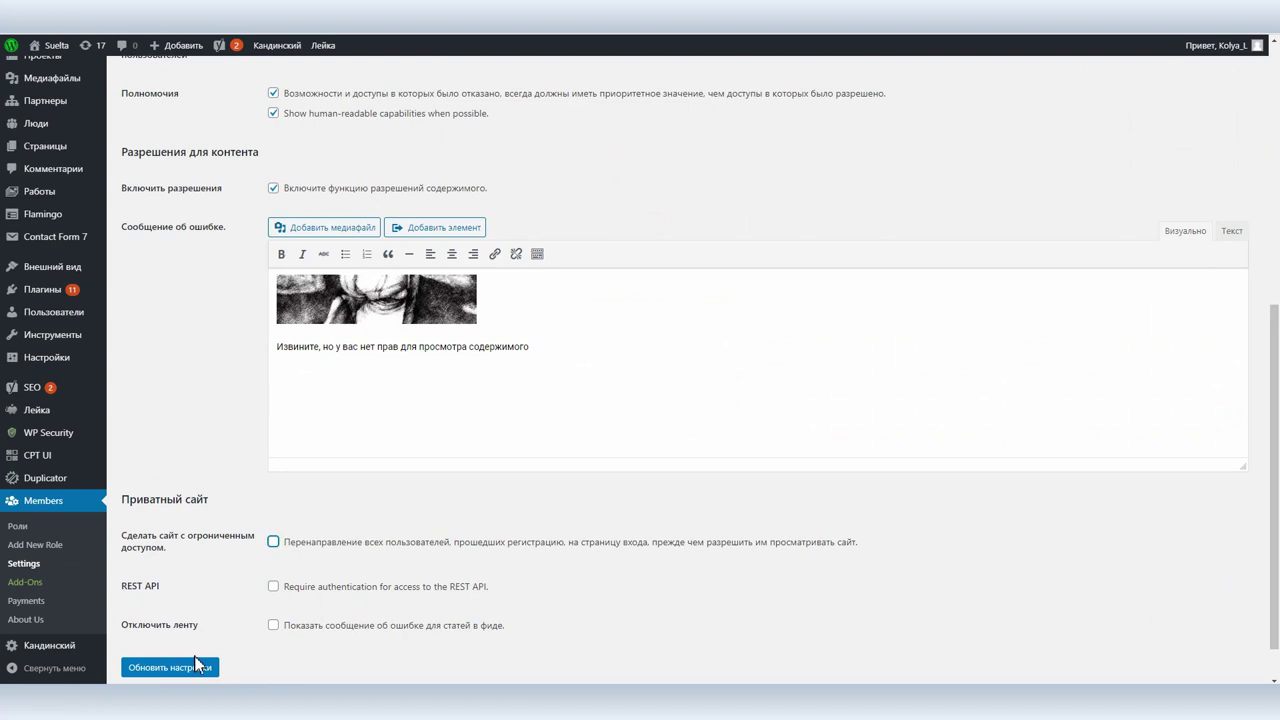
click(200, 666)
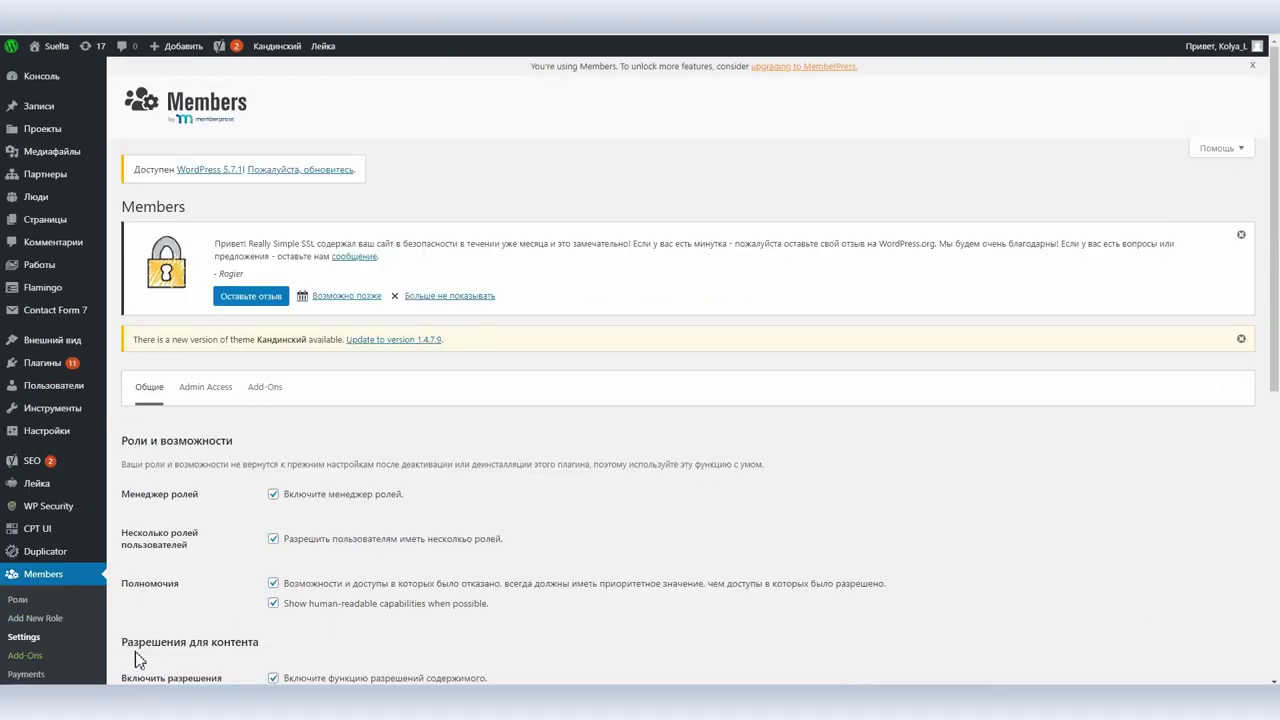
Browse the Members Add-Ons cards, then open the Members Payments page with its MemberPress offer.
click(31, 660)
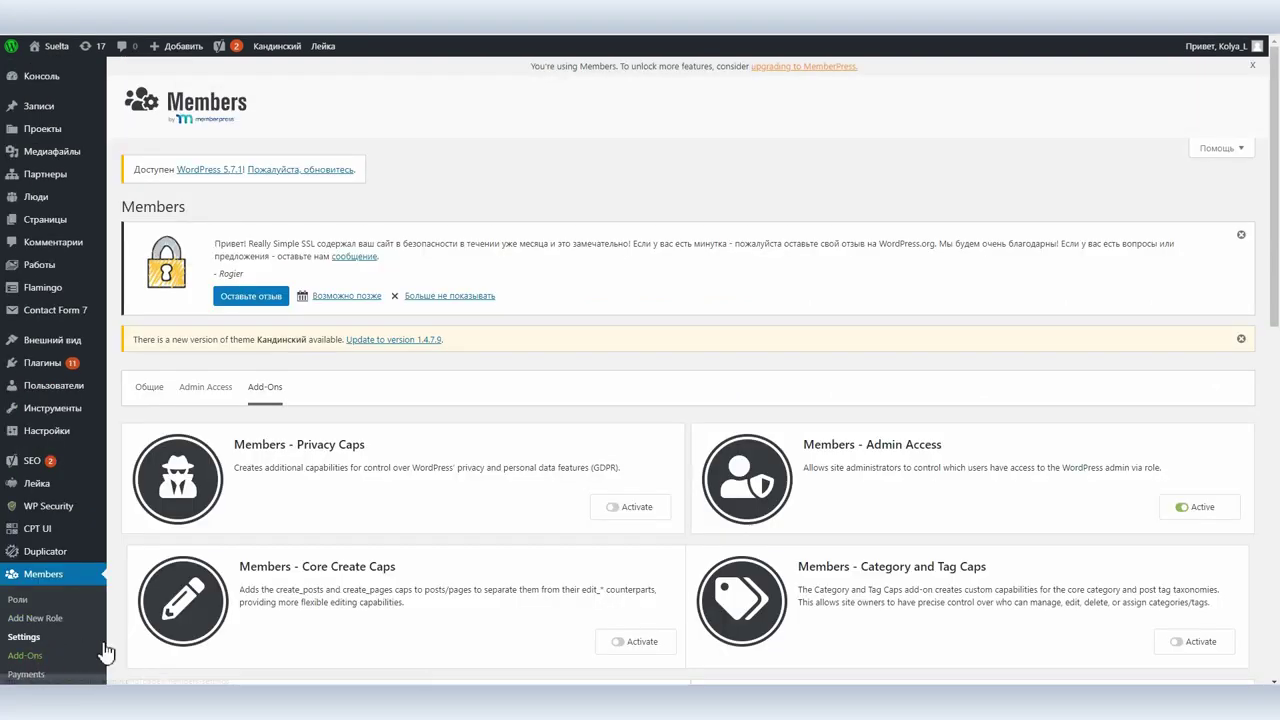
scroll(365, 500, down, 2)
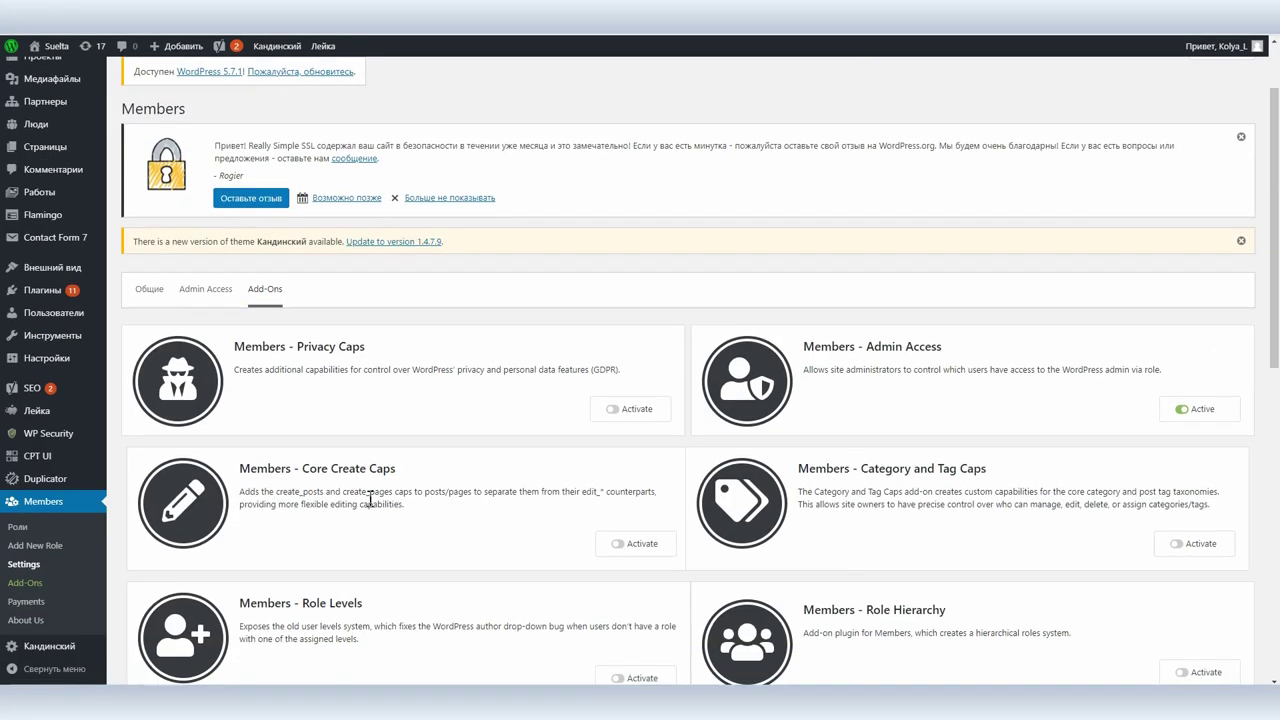
drag(242, 505, 437, 514)
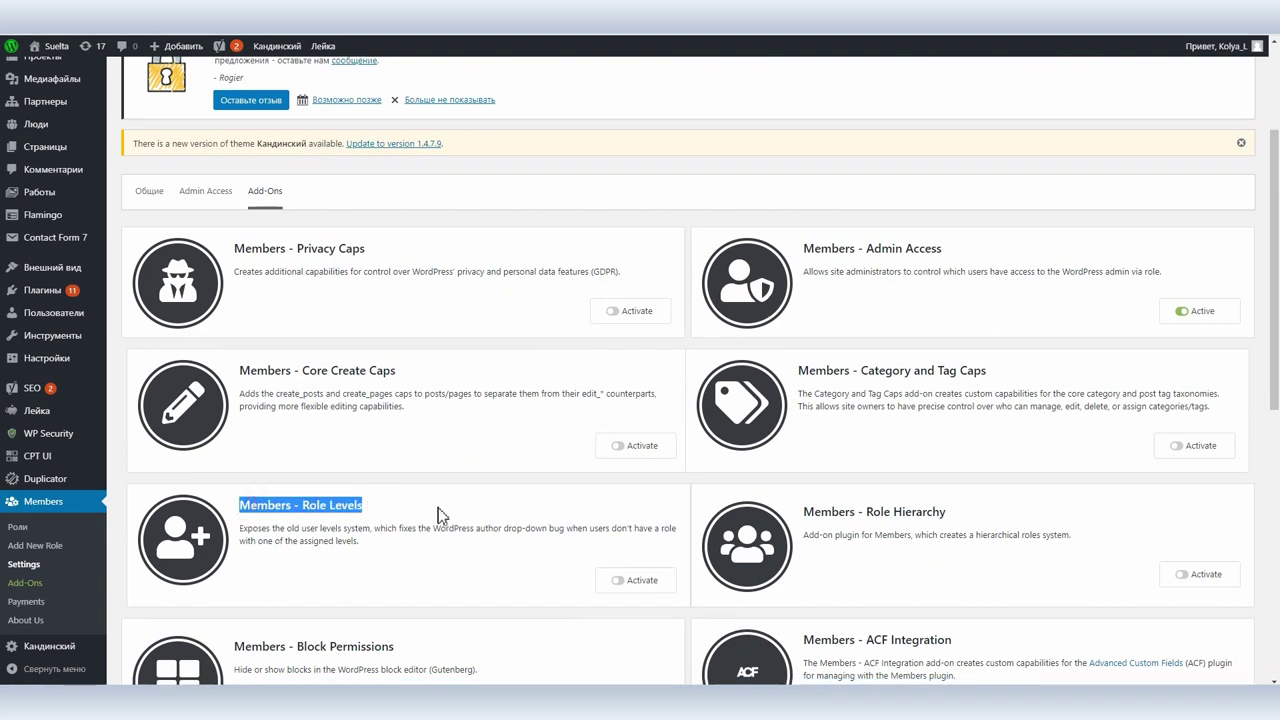
scroll(571, 495, down, 2)
scroll(571, 492, down, 2)
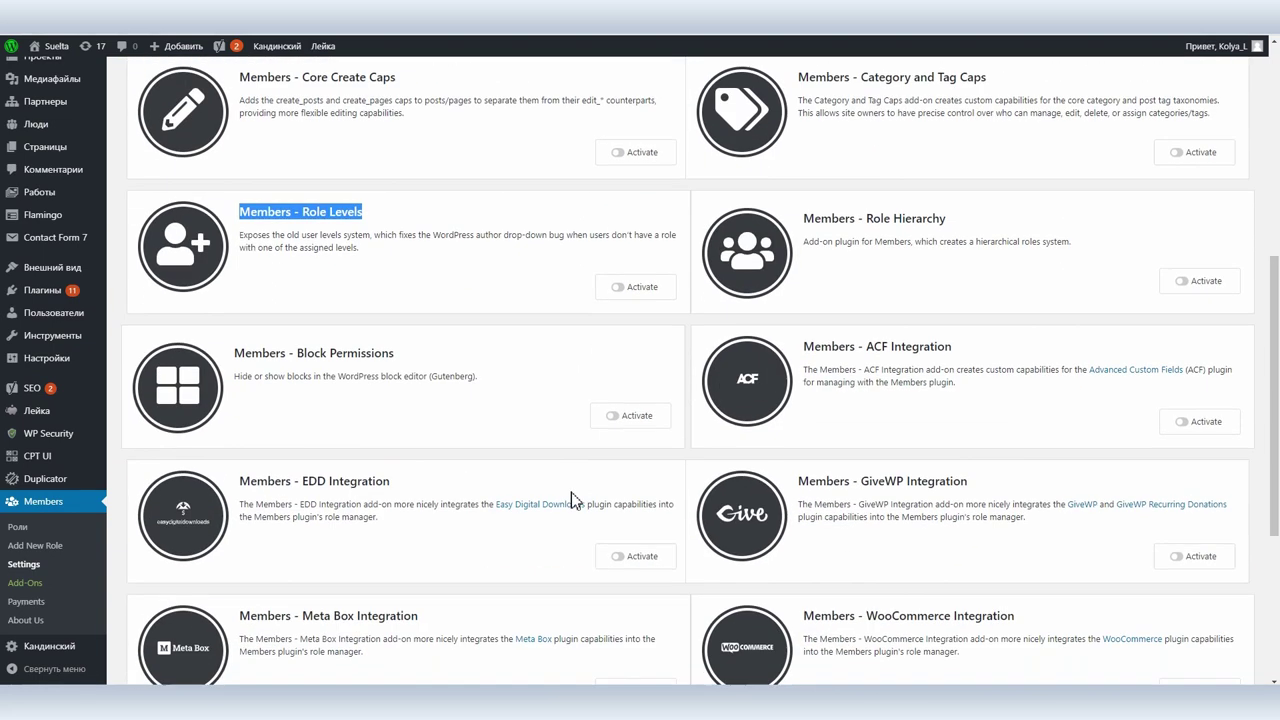
scroll(519, 507, down, 3)
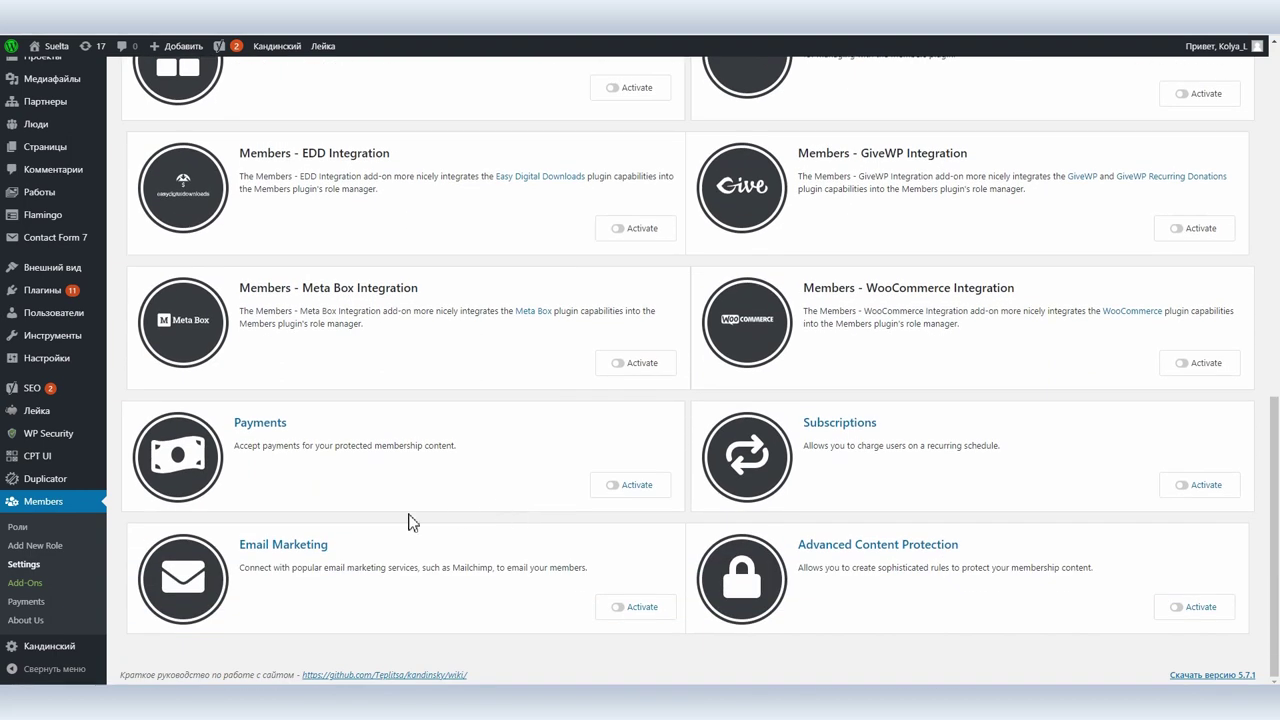
click(64, 602)
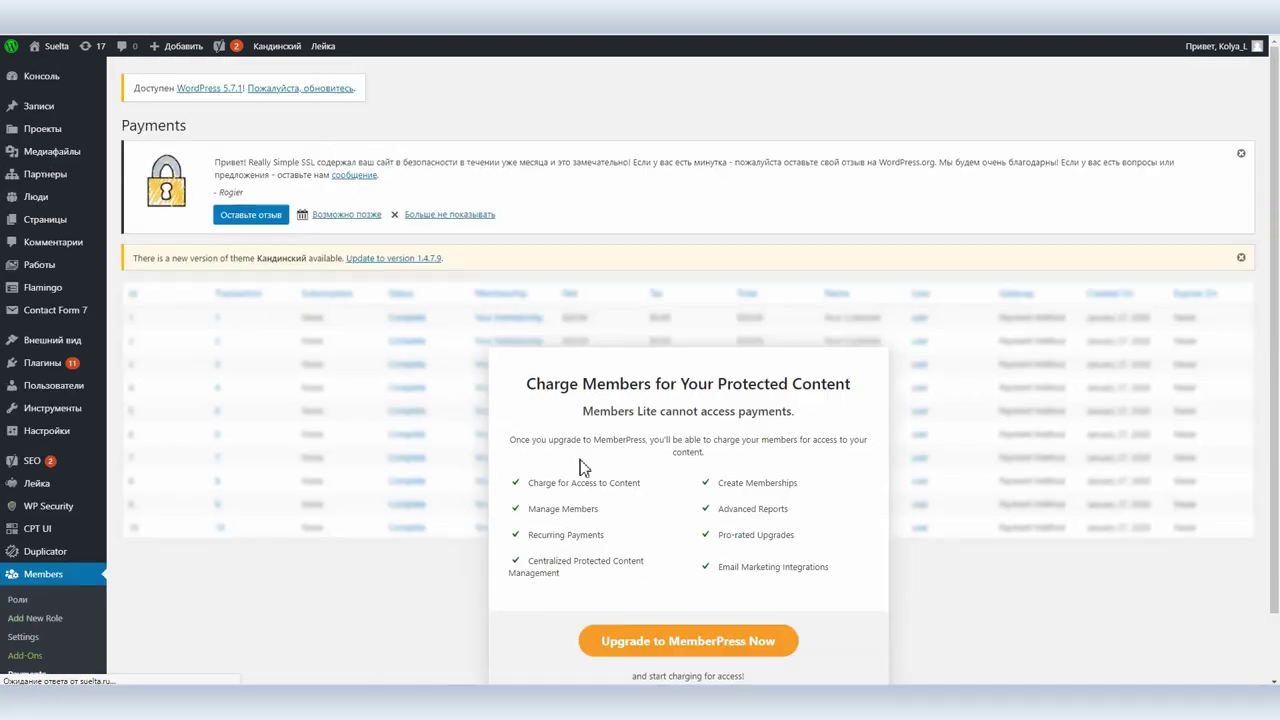
Open the Members About Us page listing MemberPress, Pretty Links and Affiliate Royale.
scroll(583, 475, down, 1)
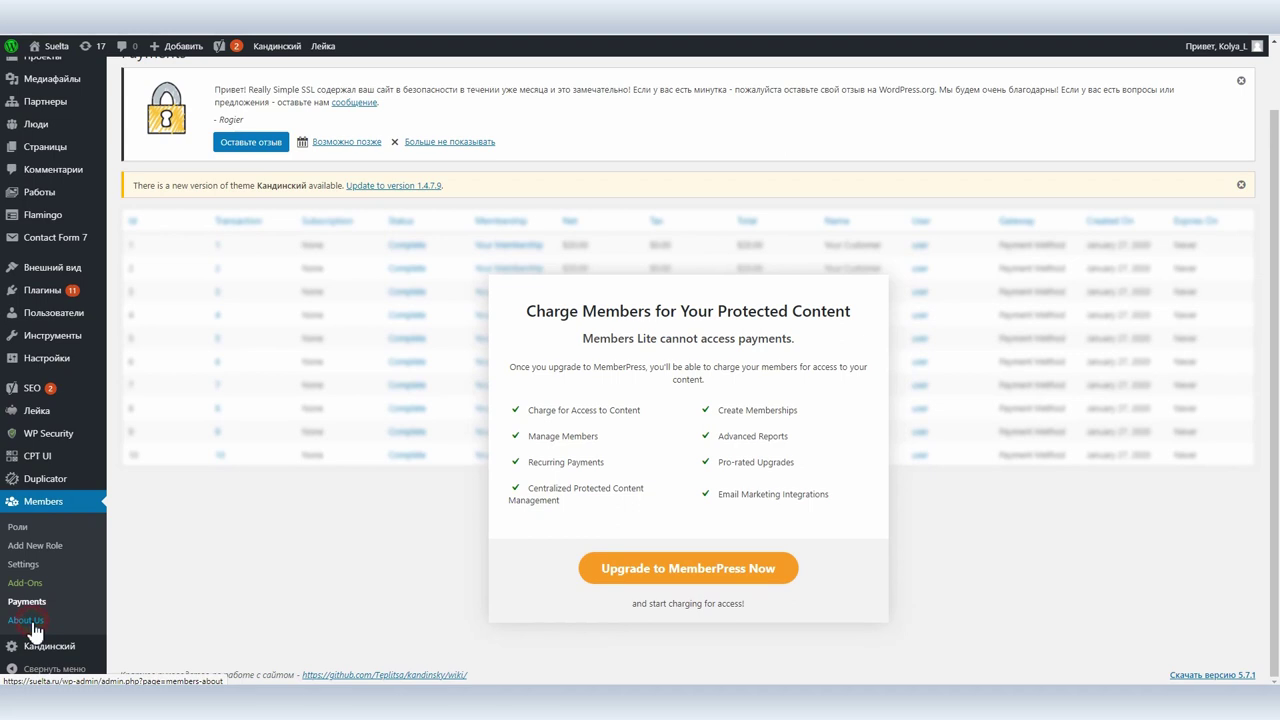
click(30, 621)
scroll(471, 500, down, 1)
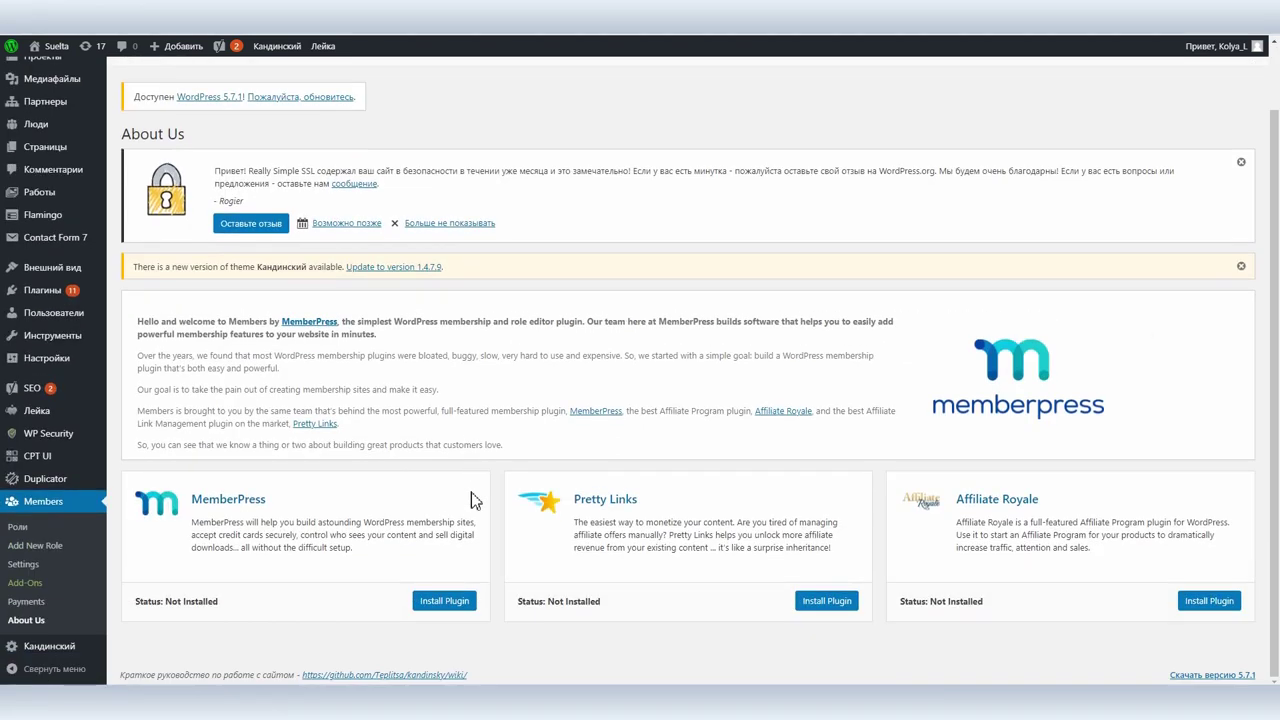